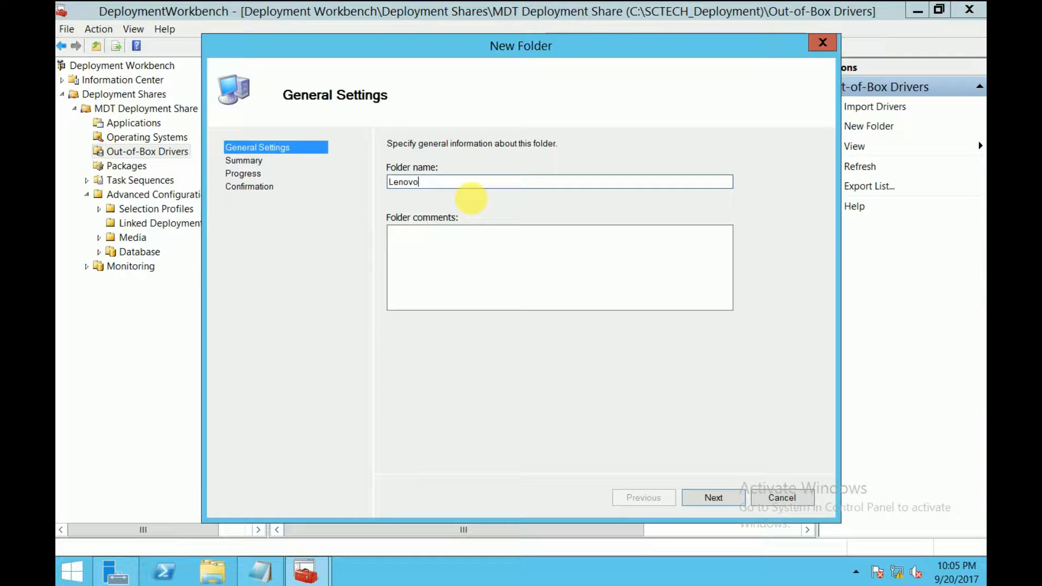
Complete the New Folder wizard so the Lenovo folder appears under Out-of-Box Drivers
click(713, 498)
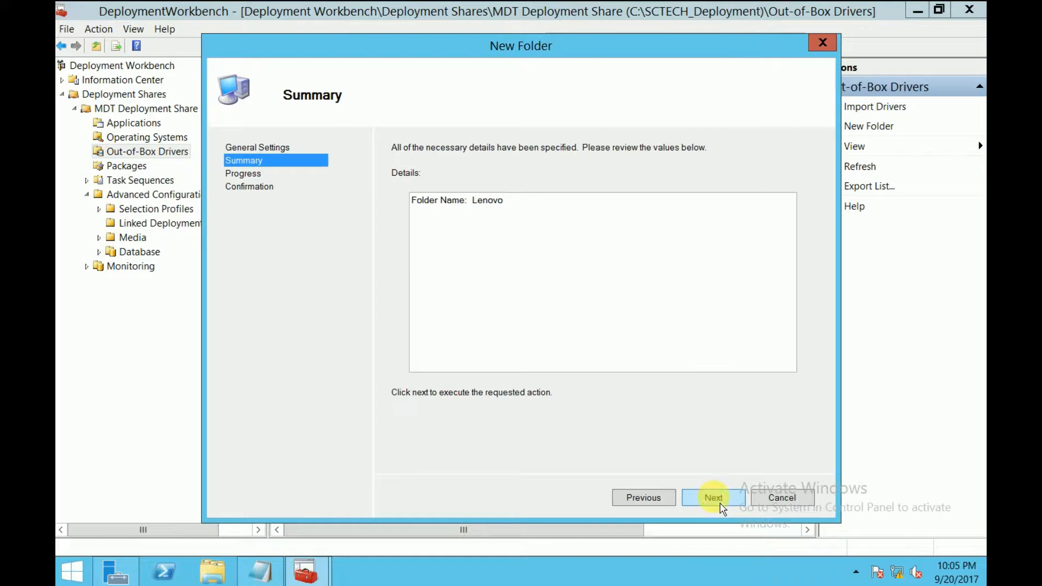
click(721, 505)
click(713, 498)
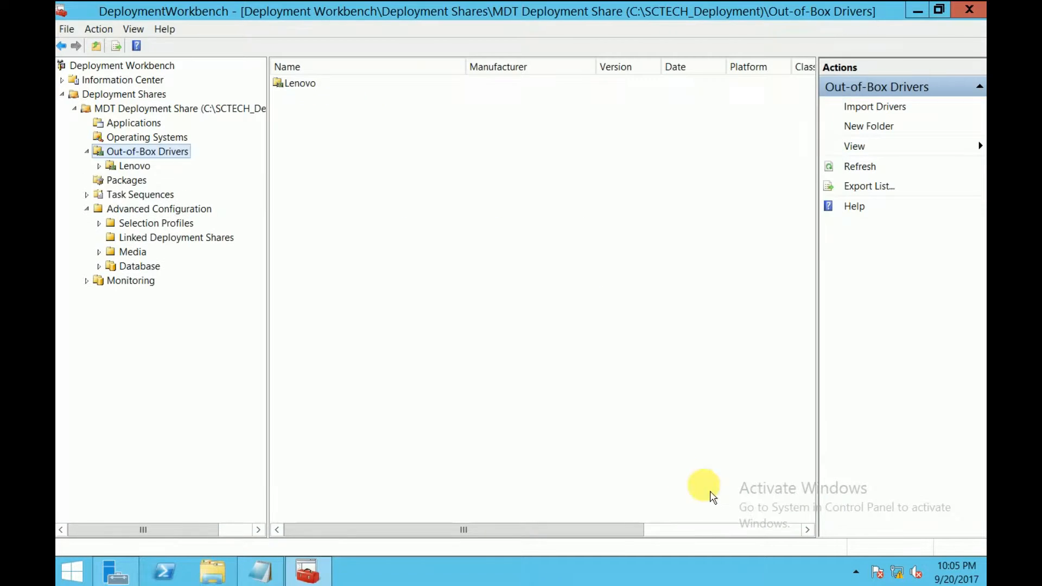
Launch Import Drivers on the Lenovo folder and browse for the driver source directory
click(146, 170)
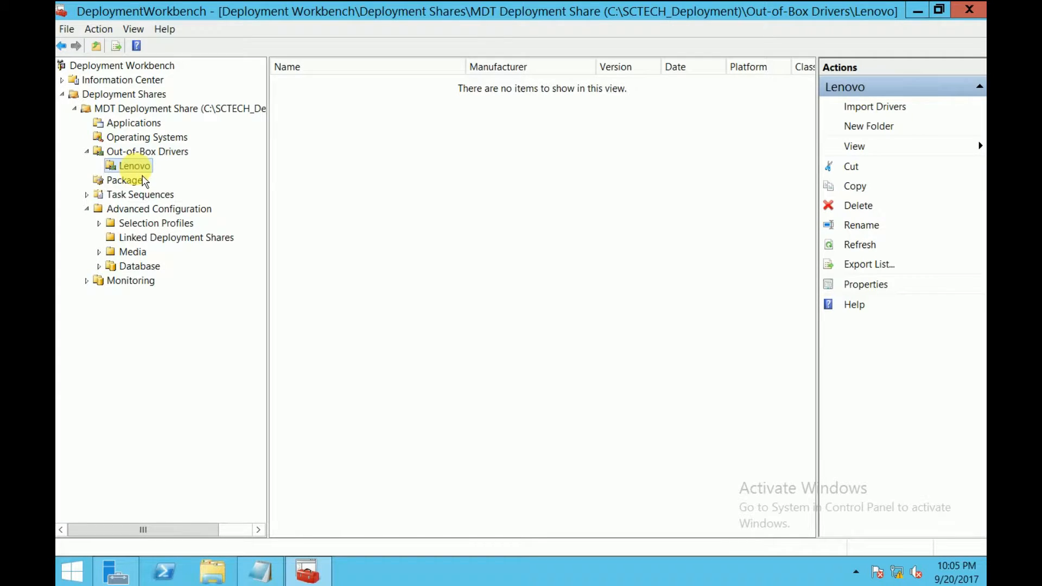
right_click(143, 167)
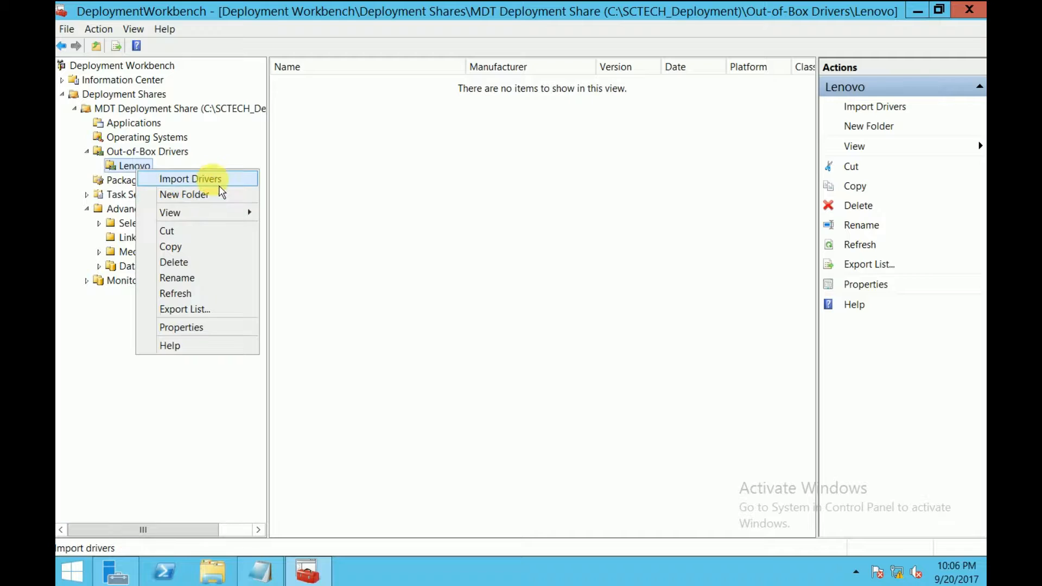
click(215, 178)
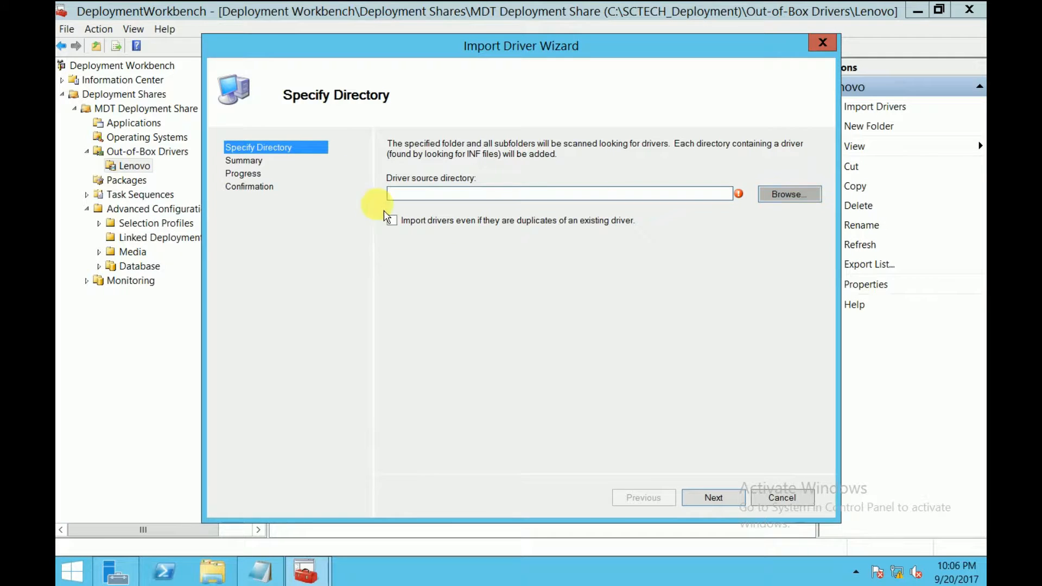
click(788, 194)
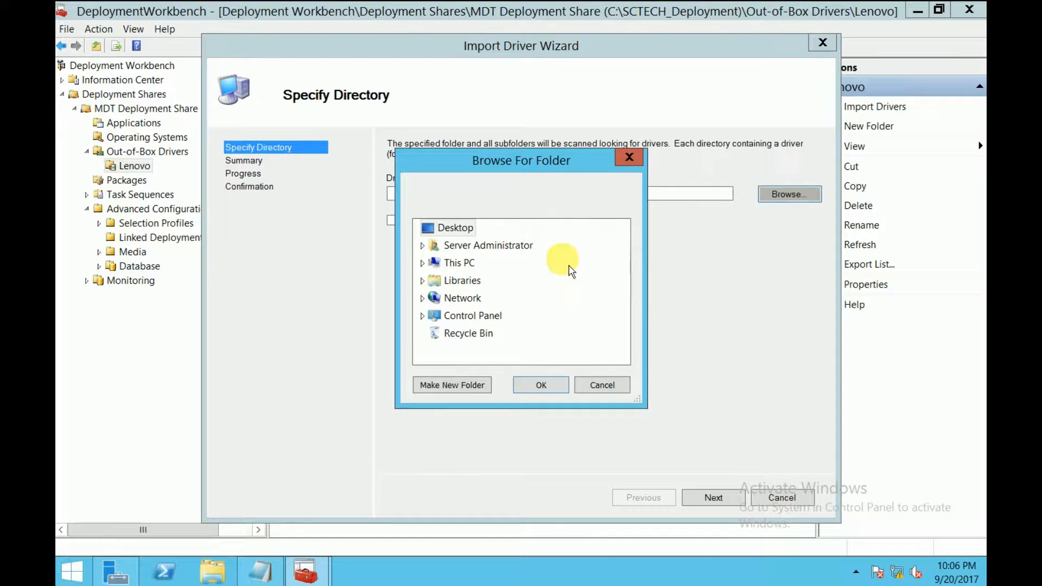
click(220, 575)
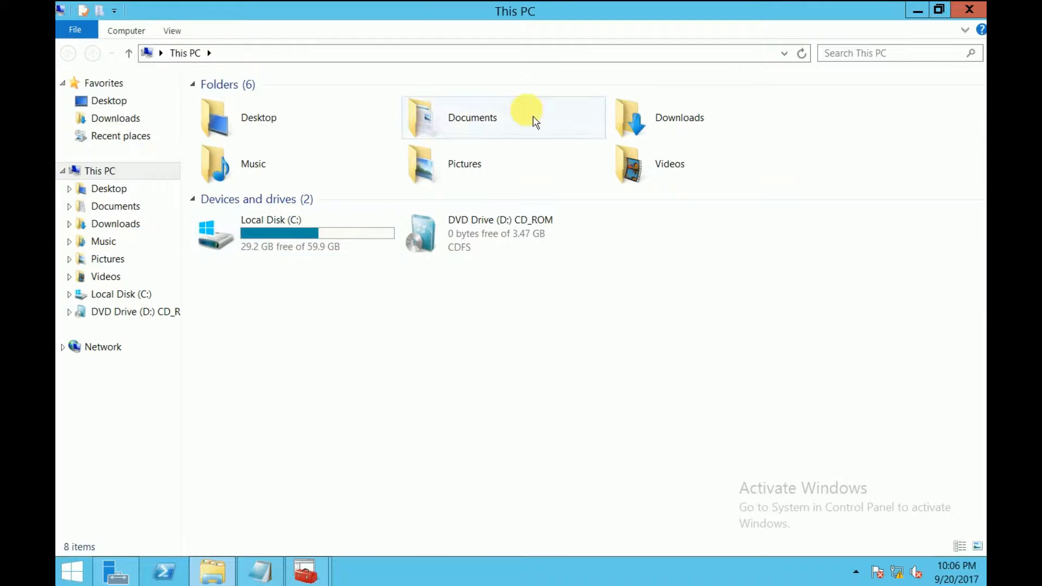
click(631, 140)
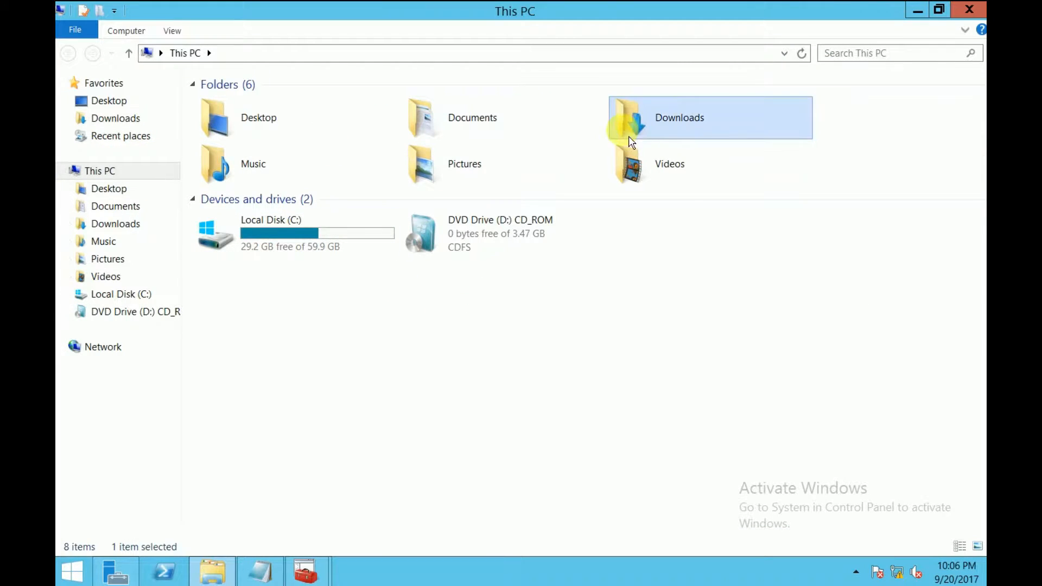
double_click(661, 130)
double_click(227, 104)
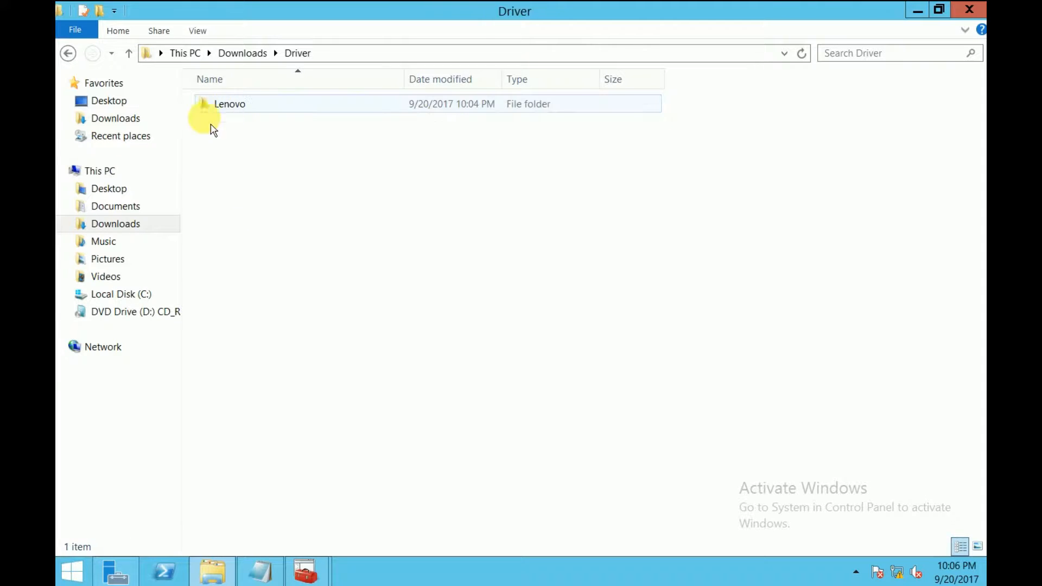
double_click(232, 116)
double_click(247, 111)
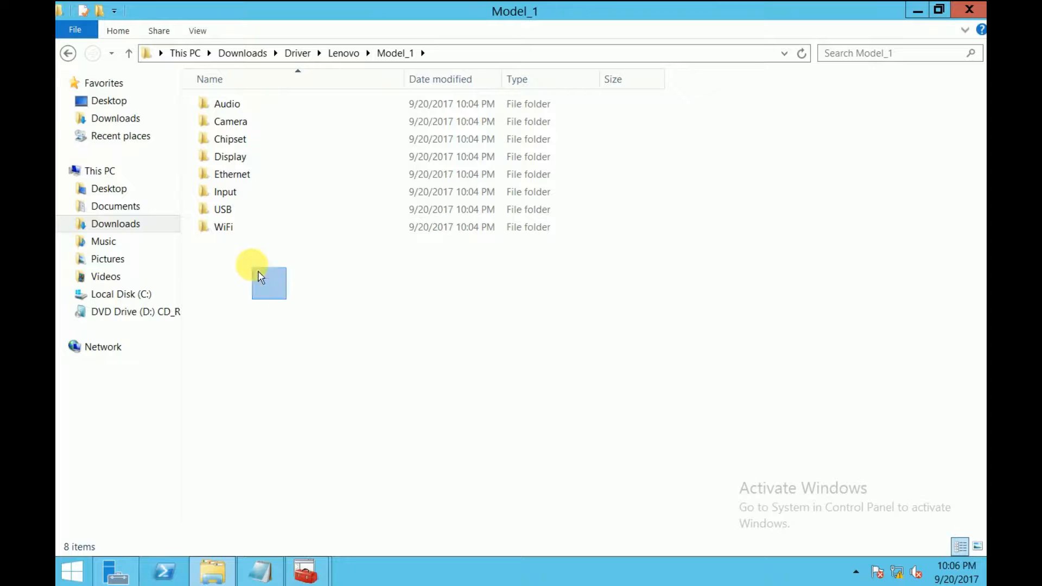
click(226, 209)
click(235, 230)
click(239, 193)
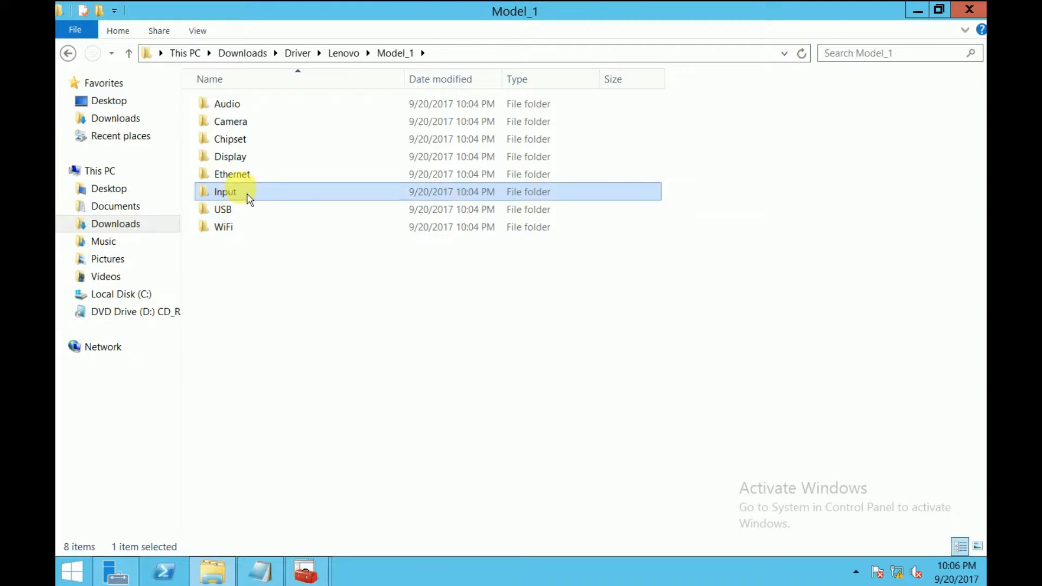
click(242, 173)
click(242, 158)
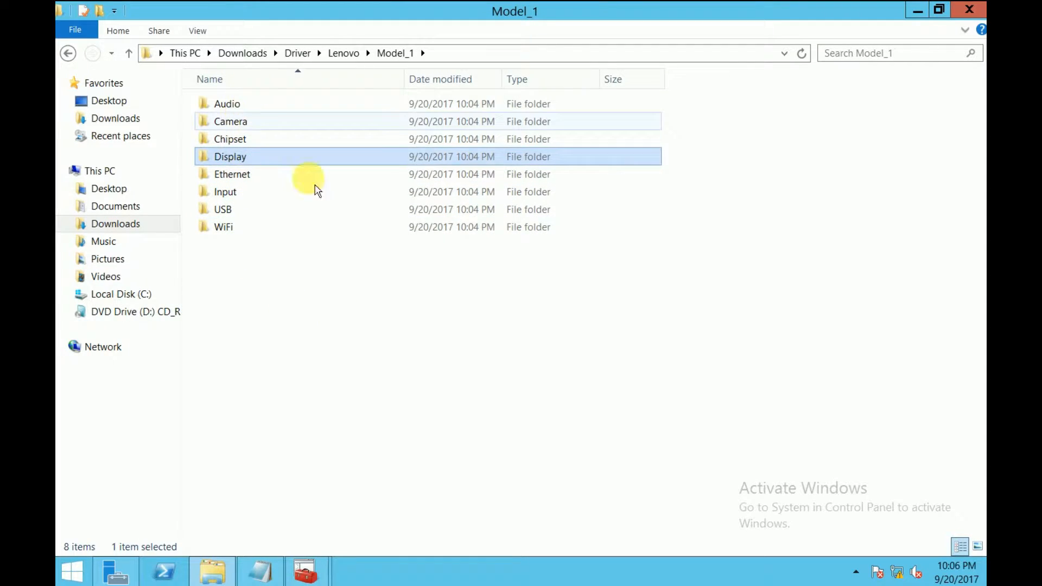
click(373, 318)
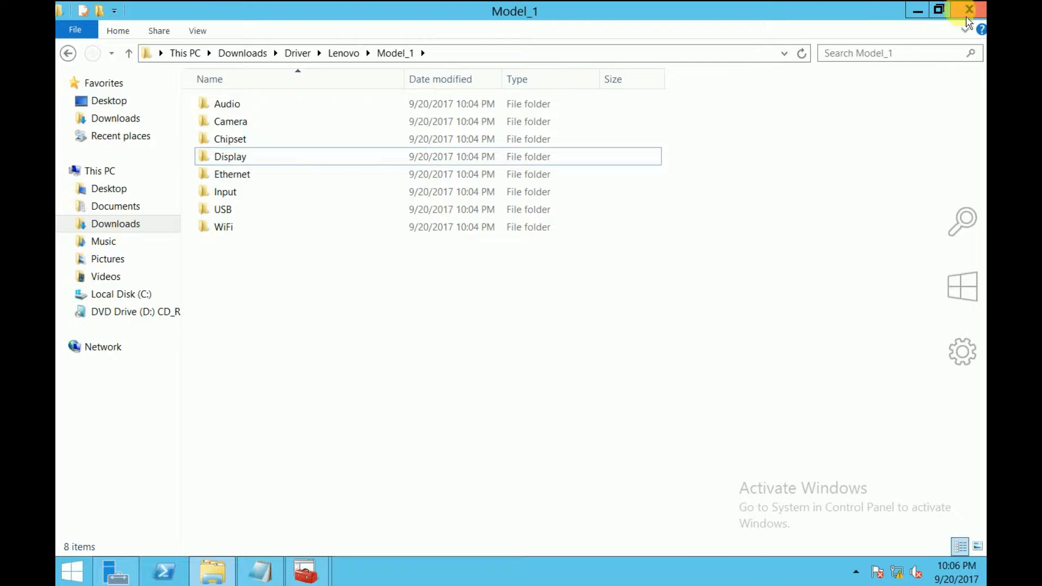
click(71, 57)
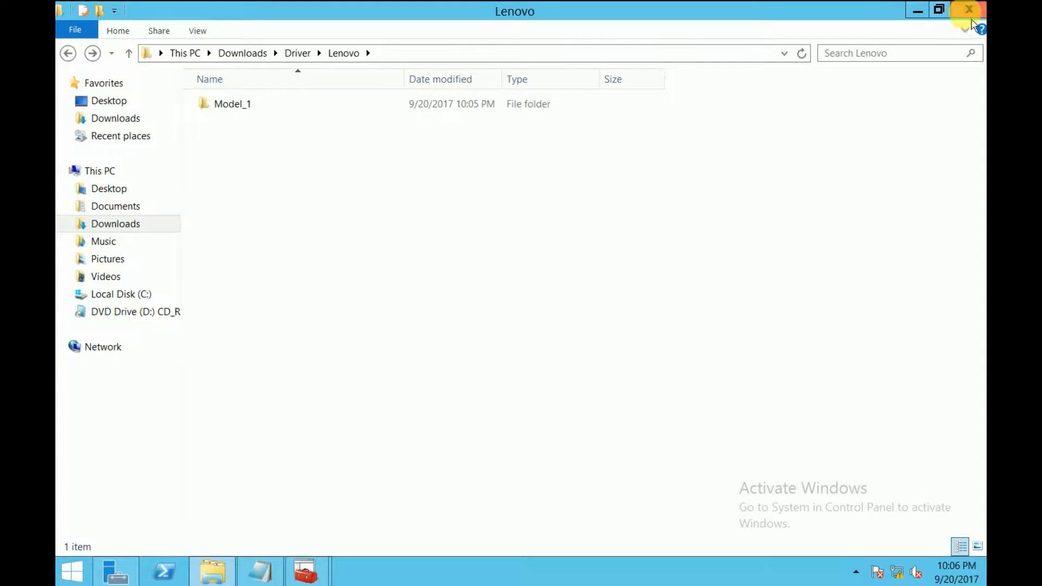
click(970, 9)
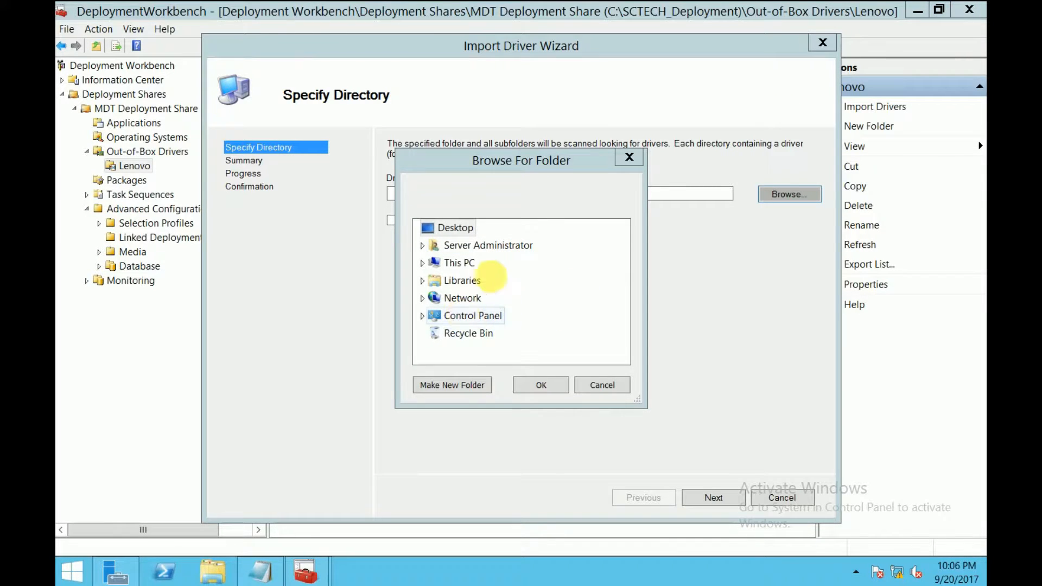
Choose Downloads\Driver\Lenovo\Model_1 as the driver source and run the import
double_click(461, 245)
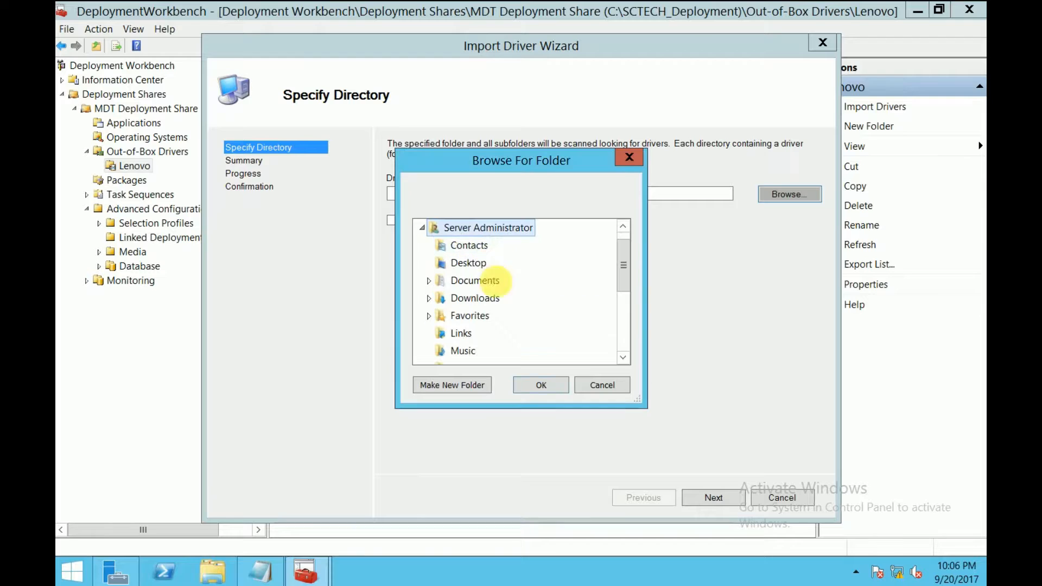
double_click(476, 298)
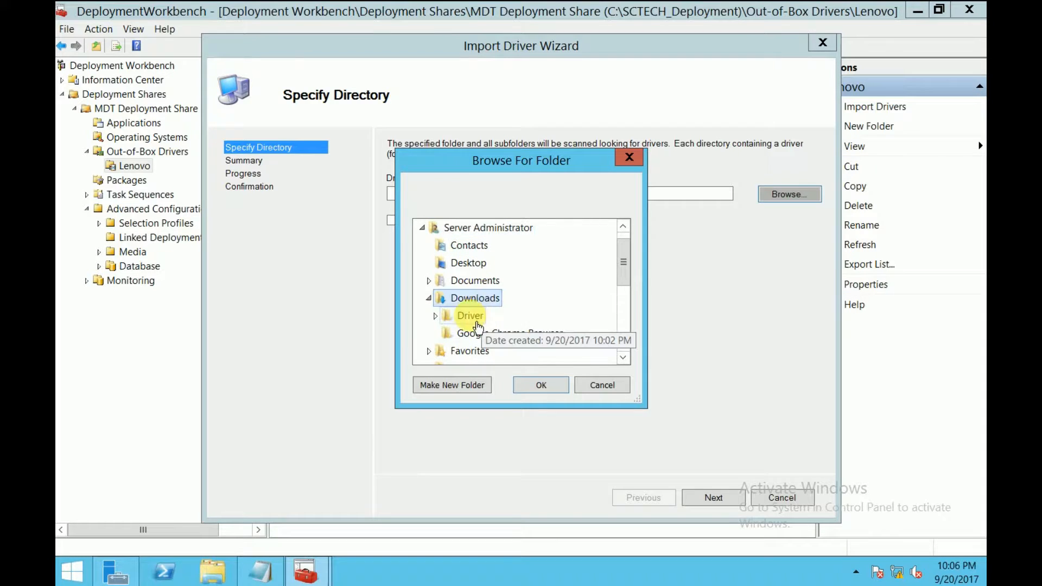
double_click(468, 314)
double_click(489, 352)
click(480, 315)
click(546, 385)
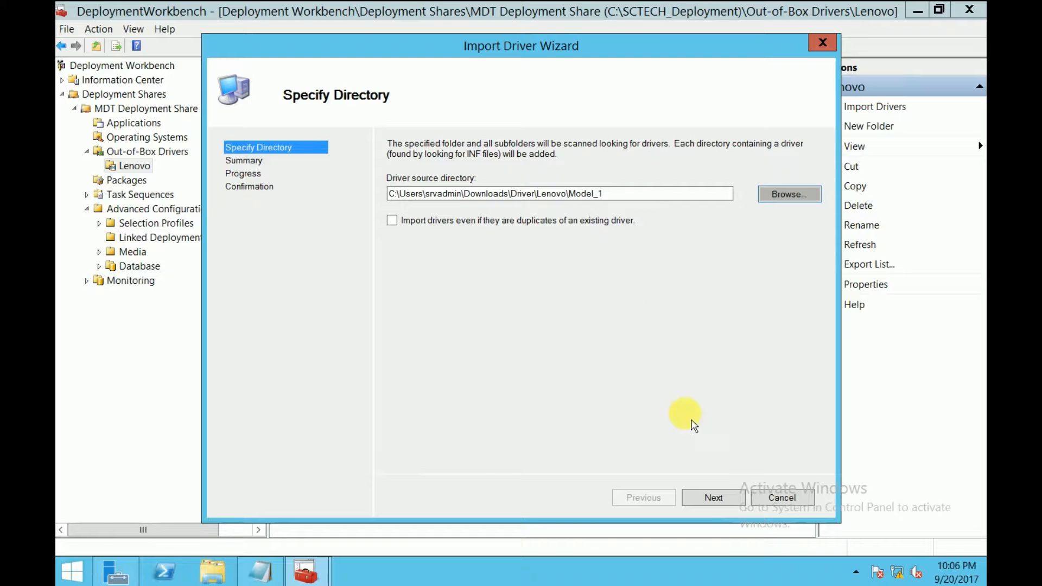
click(733, 508)
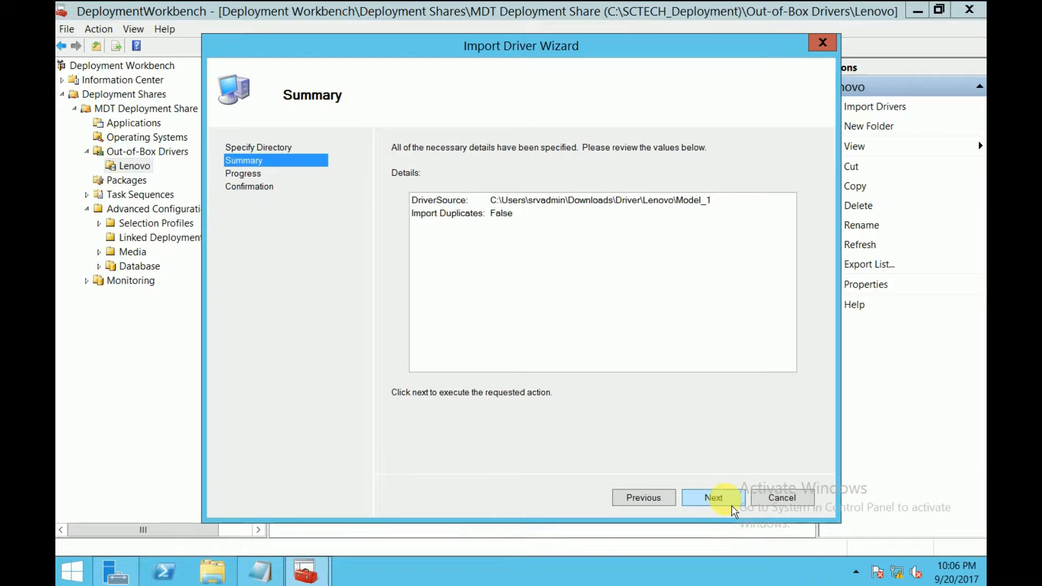
click(722, 506)
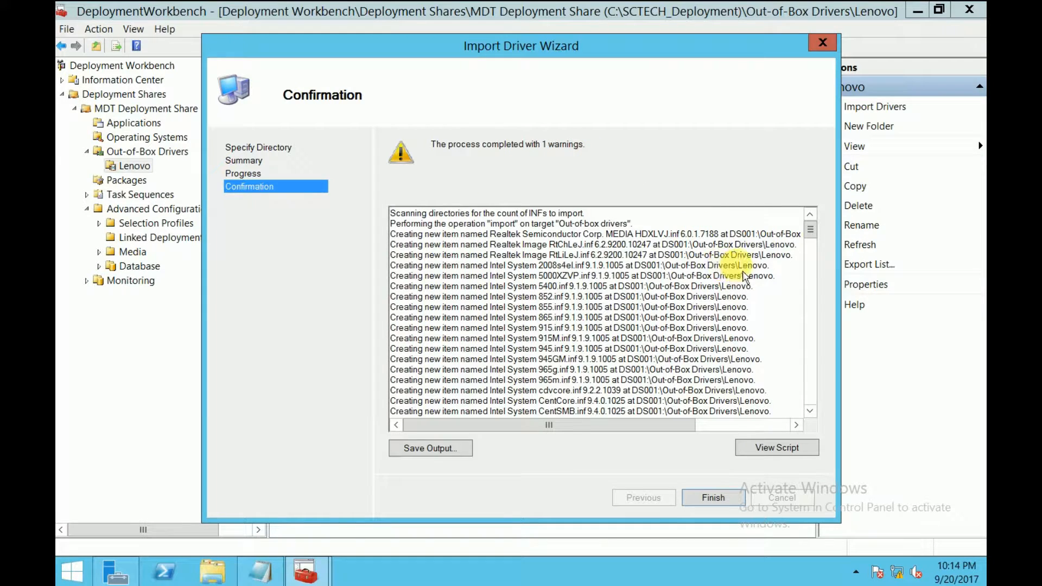
Review the import log's single warning, then close the wizard to see the Intel drivers
drag(812, 232, 816, 414)
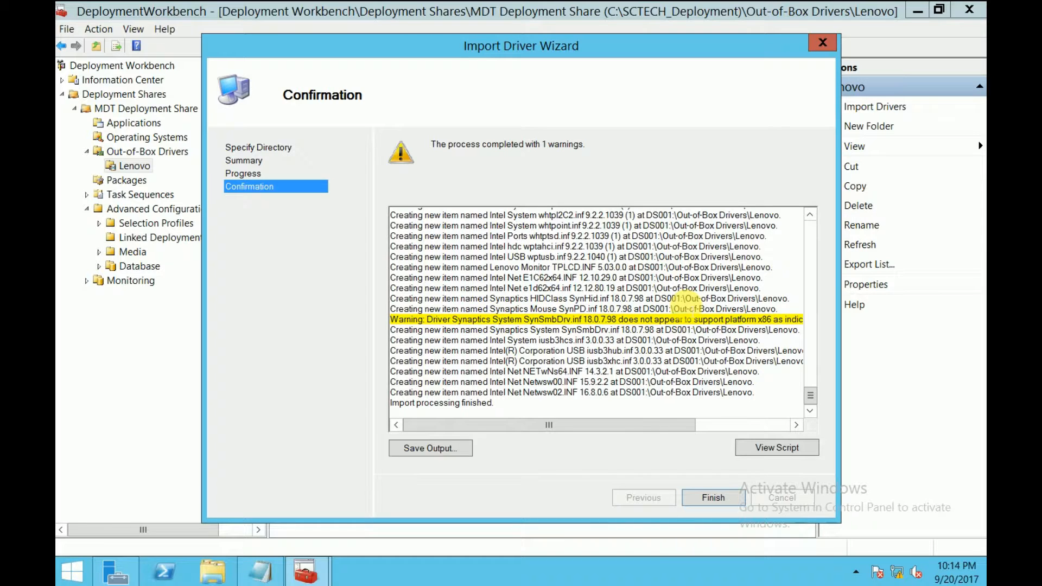
mouse_move(638, 431)
mouse_down()
mouse_move(658, 429)
mouse_move(619, 431)
mouse_up()
click(713, 498)
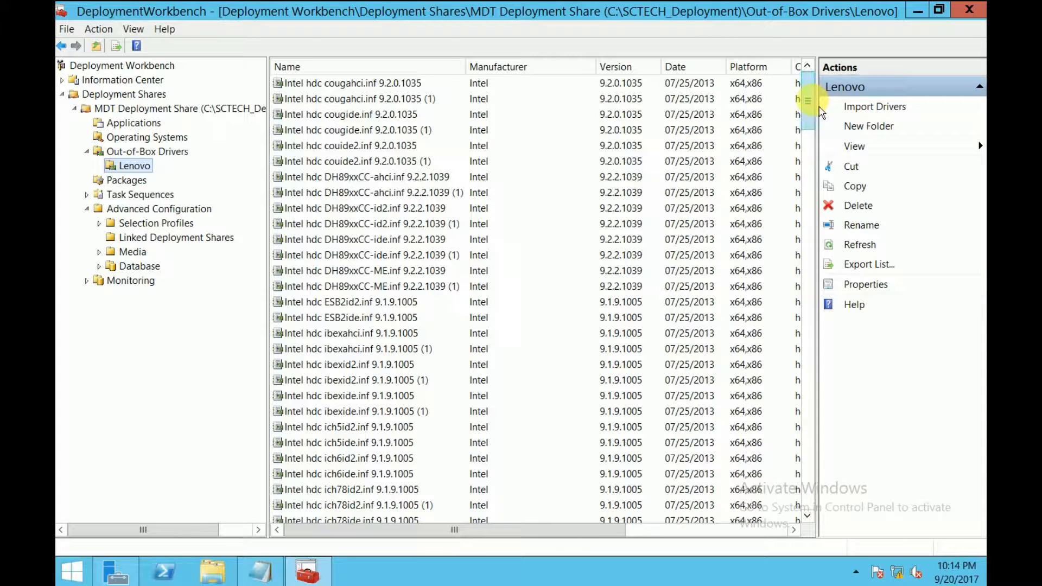
mouse_move(809, 106)
mouse_down()
mouse_move(829, 511)
mouse_move(814, 412)
mouse_move(804, 92)
mouse_move(801, 100)
mouse_up()
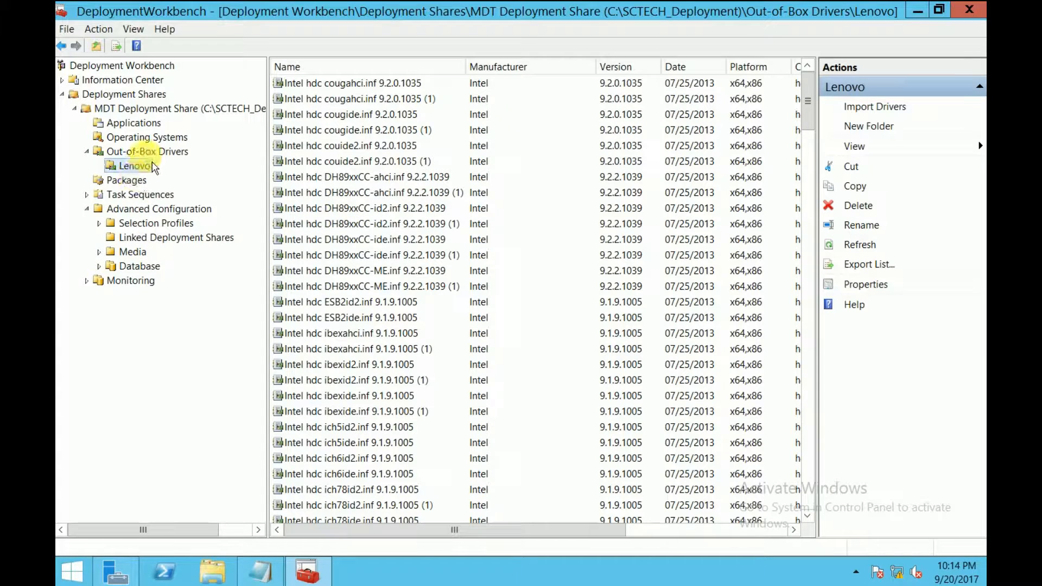
Build a Lenovo selection profile containing only Out-of-Box Drivers\Lenovo and finish the wizard
click(155, 223)
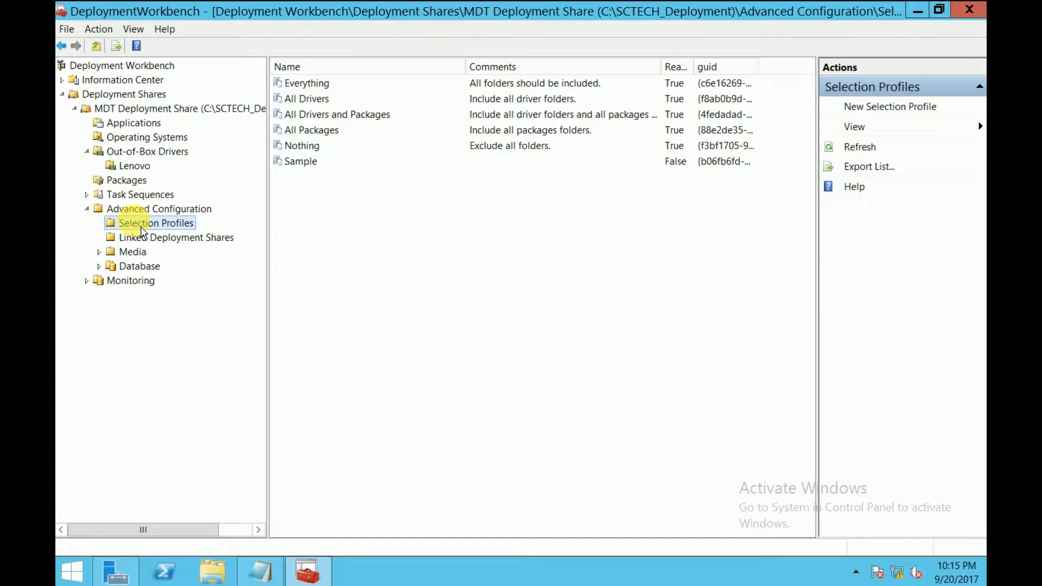
right_click(178, 226)
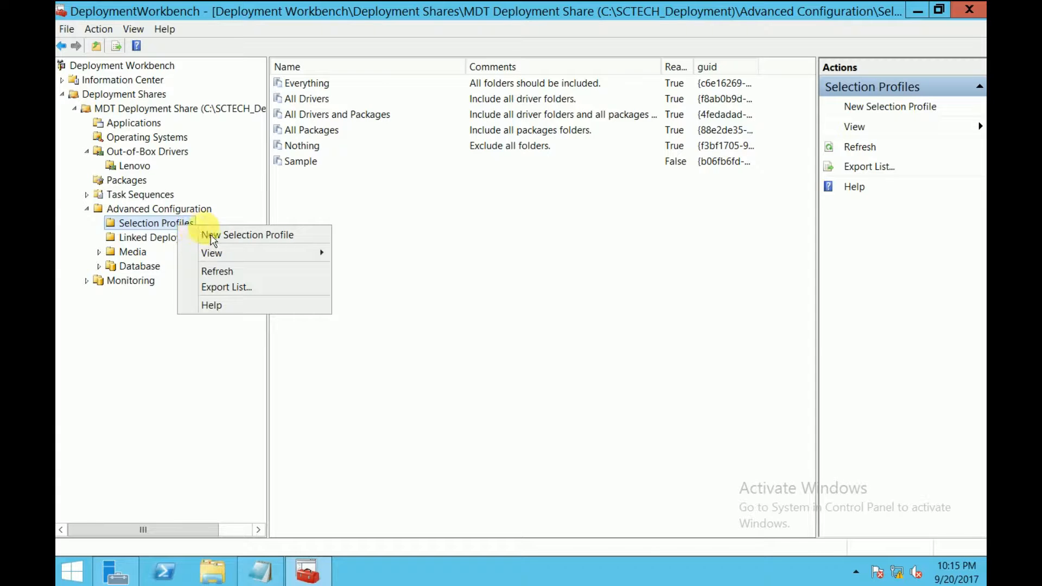
click(268, 234)
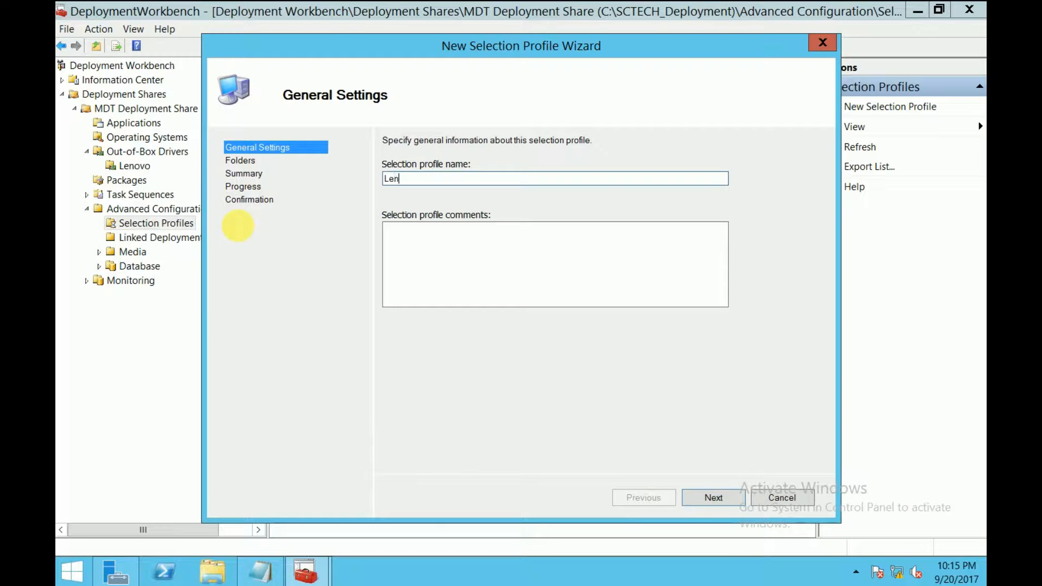
click(727, 502)
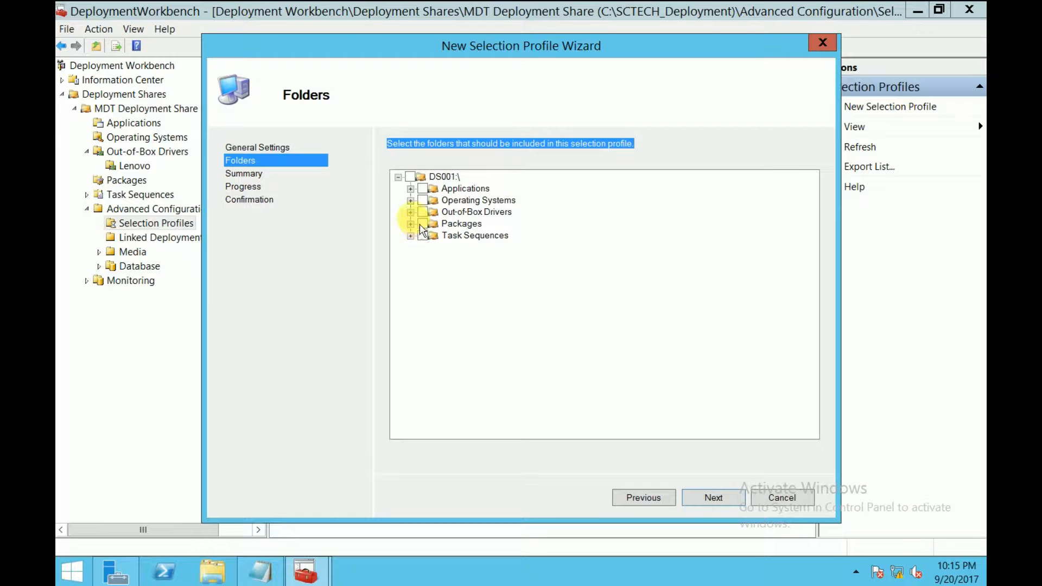
click(411, 212)
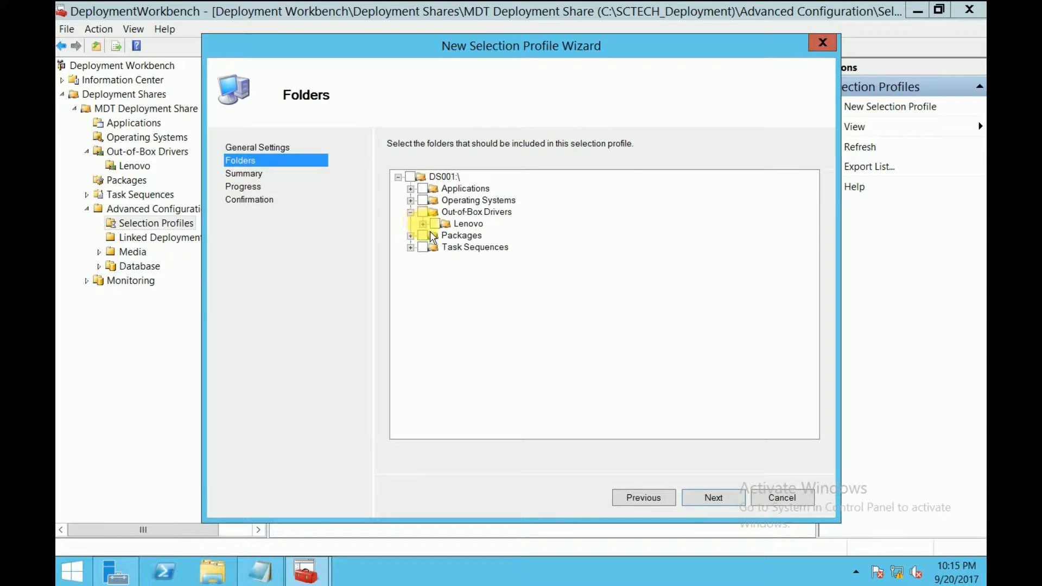
click(438, 223)
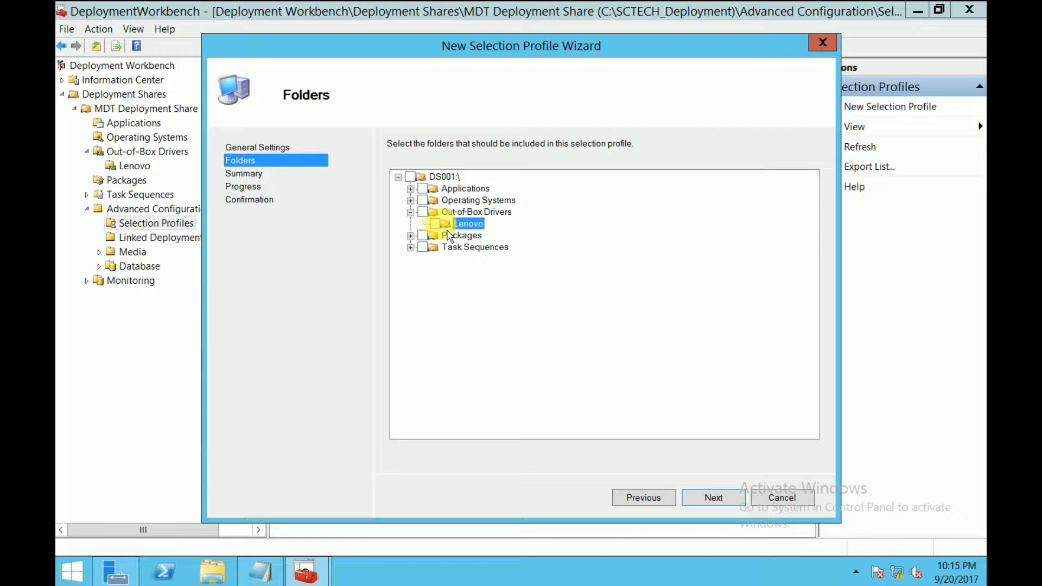
click(434, 224)
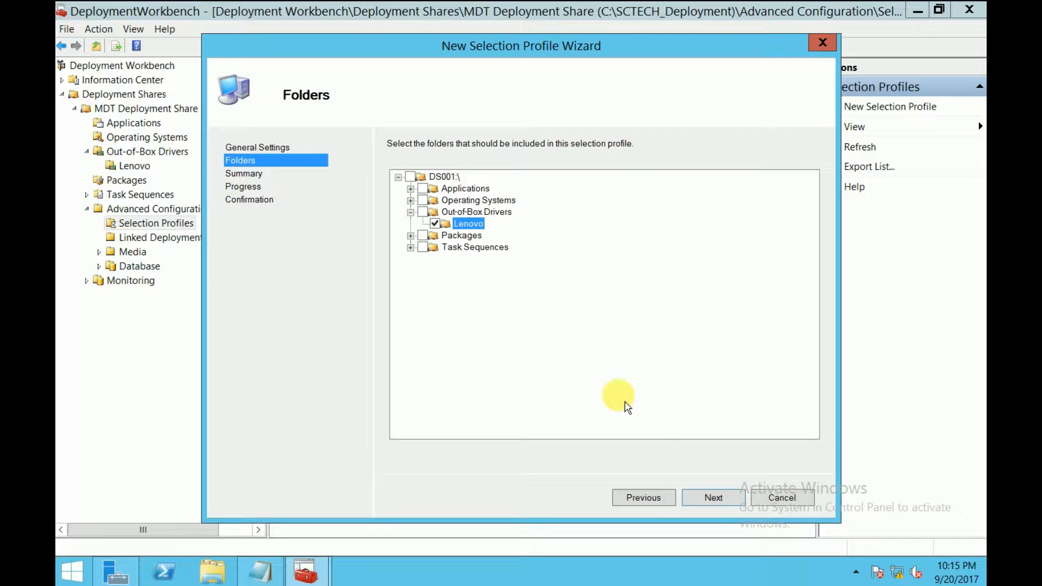
click(722, 499)
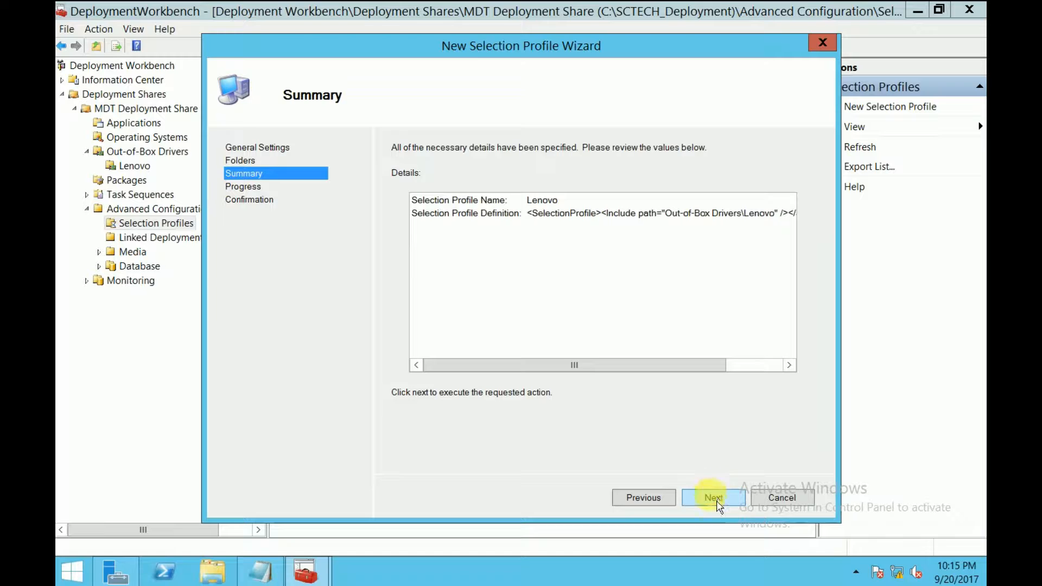
click(715, 499)
click(711, 498)
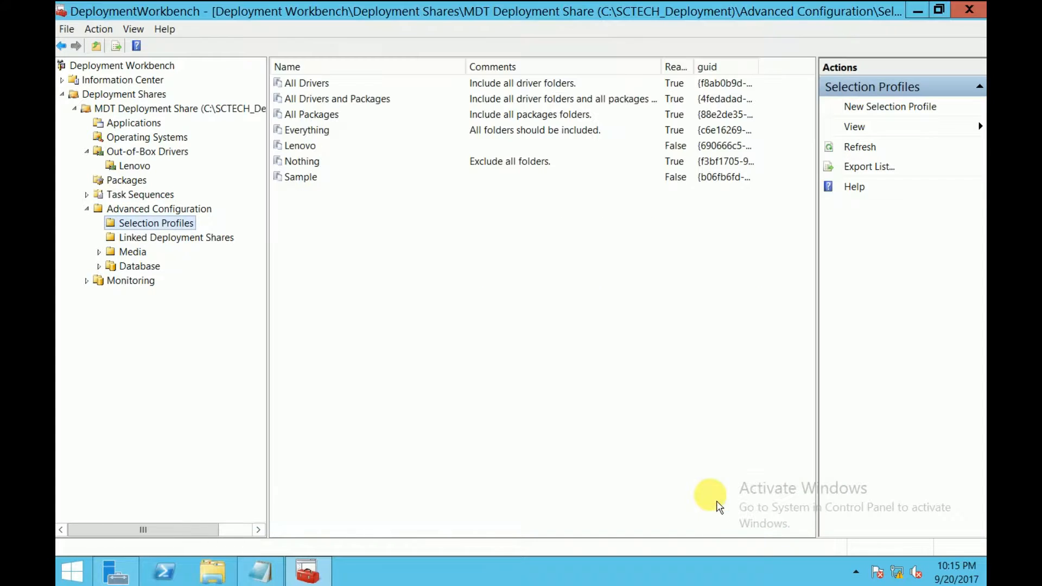
Collapse the Out-of-Box Drivers and Advanced Configuration nodes and start a new task sequence
click(302, 145)
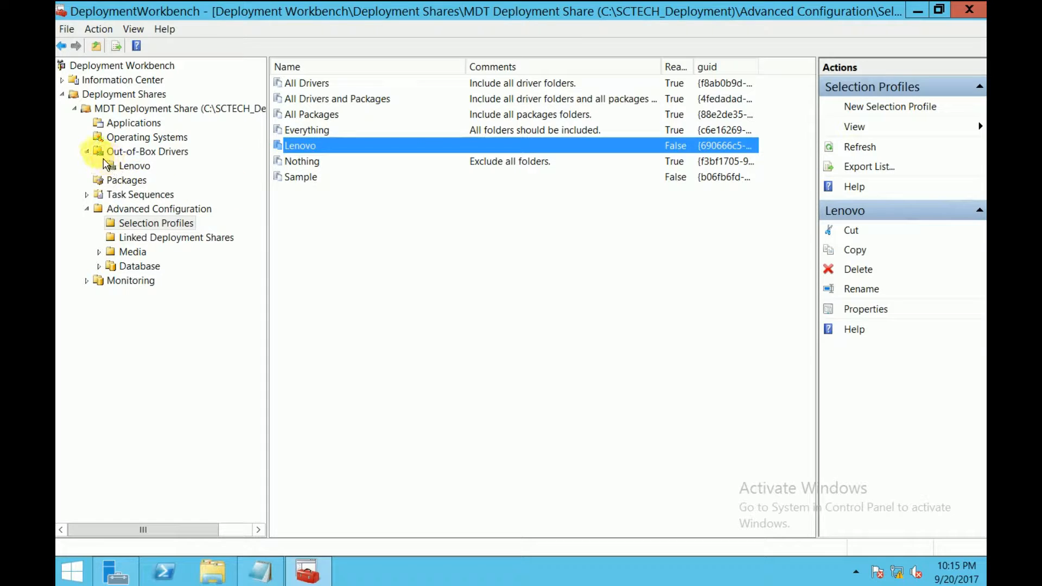
click(86, 151)
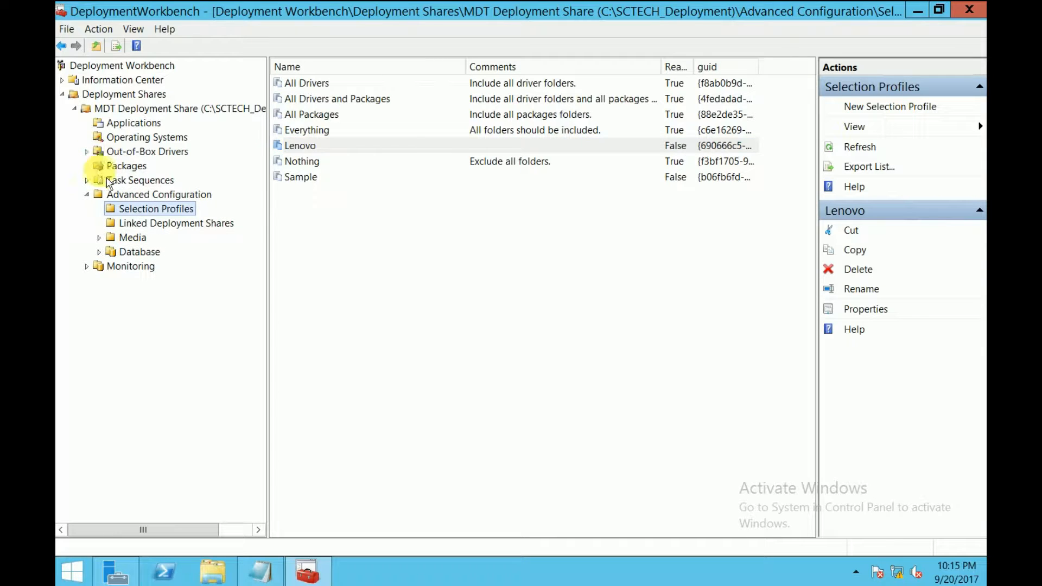
click(133, 180)
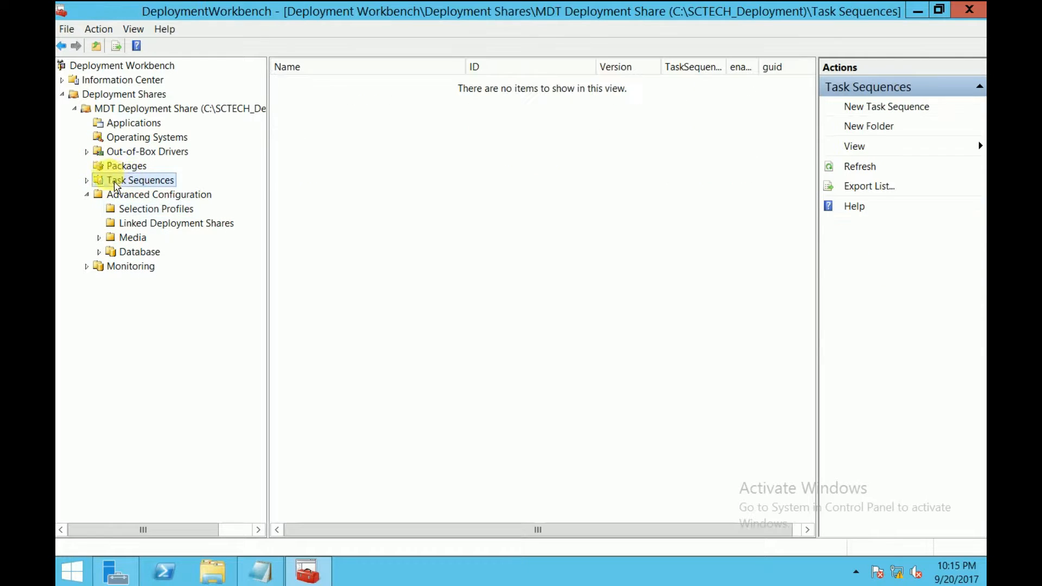
click(87, 194)
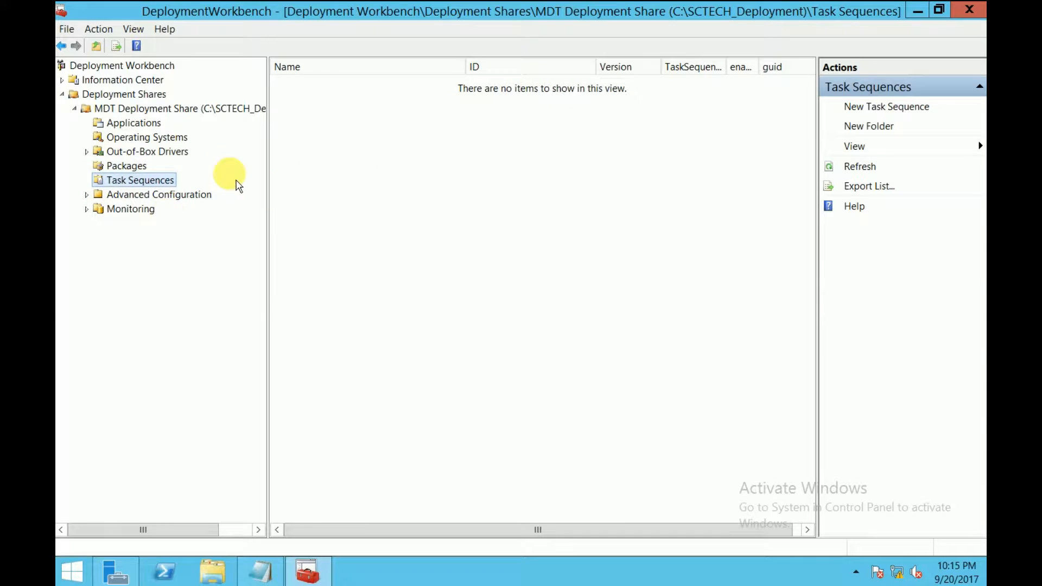
right_click(137, 179)
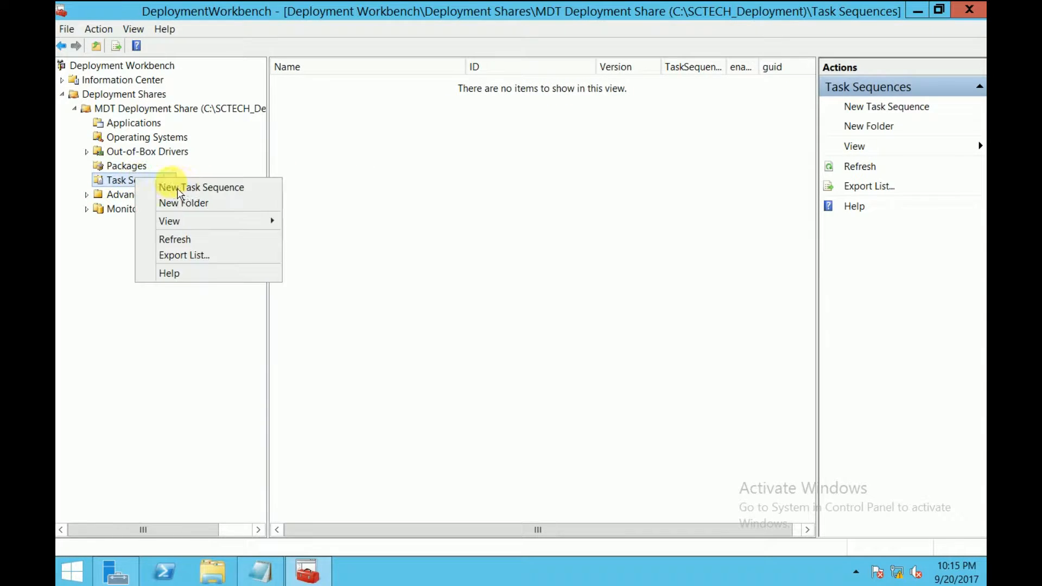
click(214, 190)
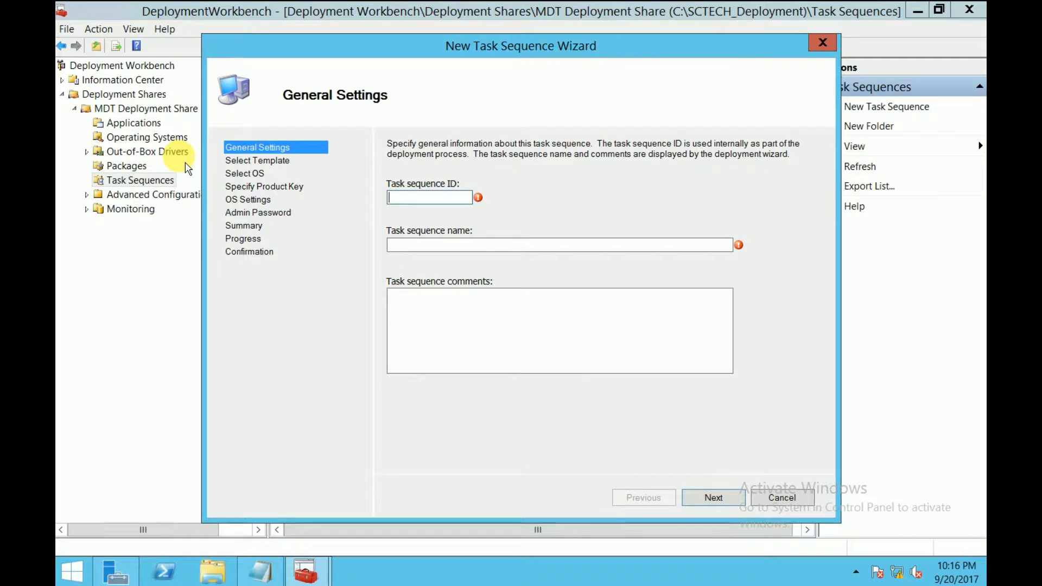
Enter task sequence ID WIN7.0.1 and name 'Windows 7 Deployment for Lenovo laptop'
text(WIN7.0.1)
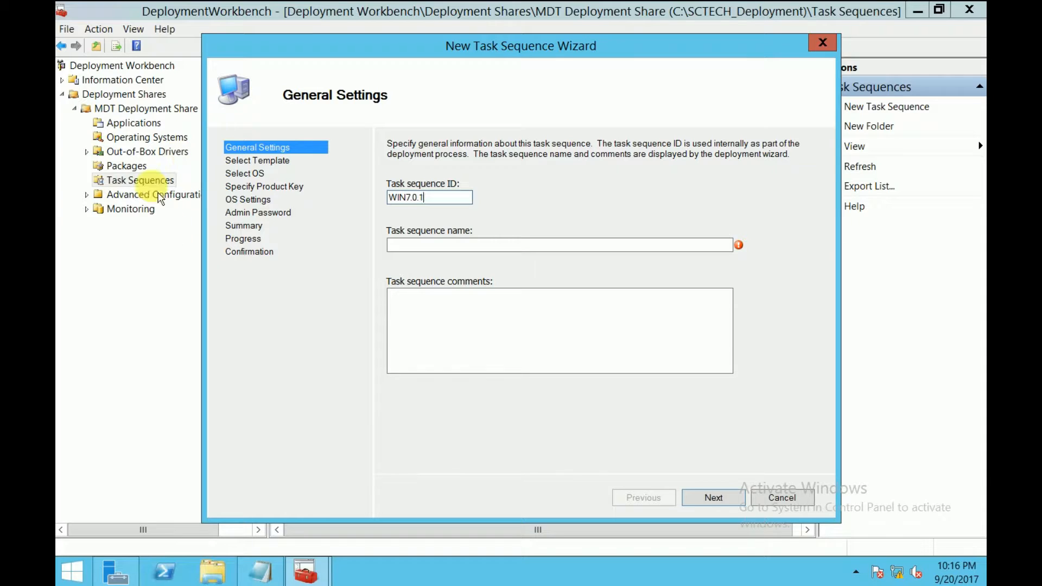
click(440, 244)
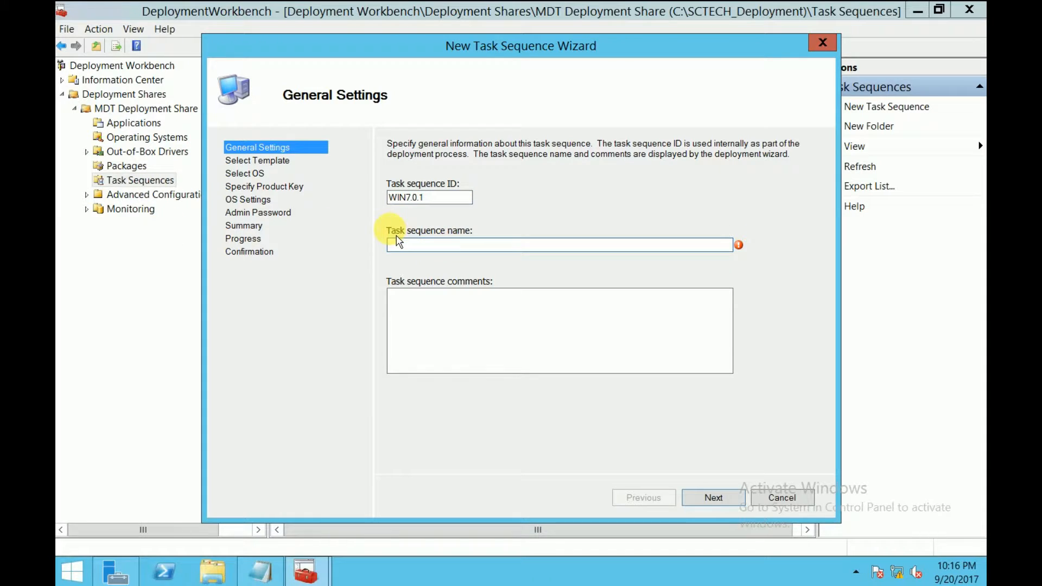
text(Wi)
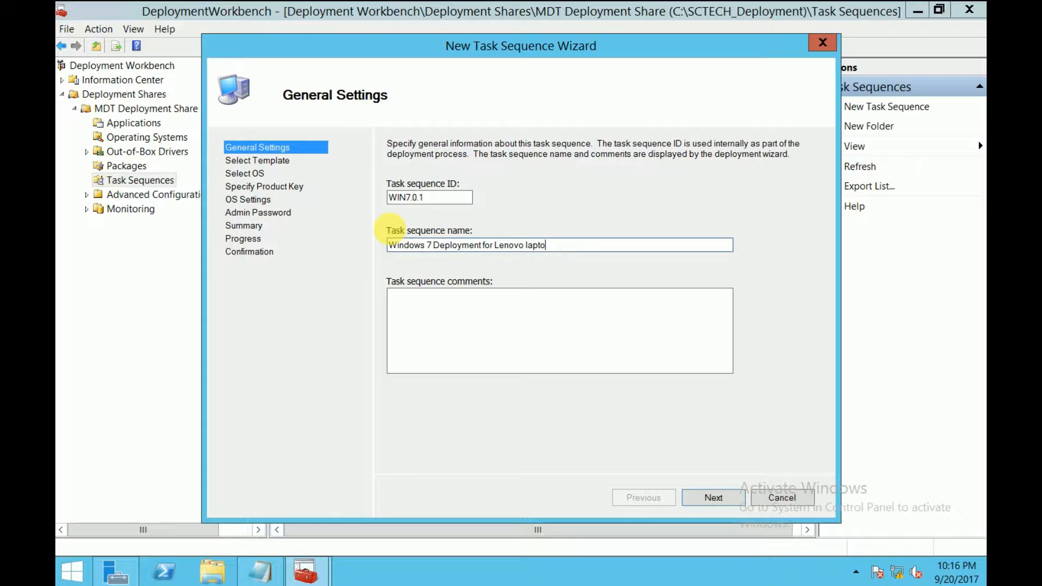
click(715, 498)
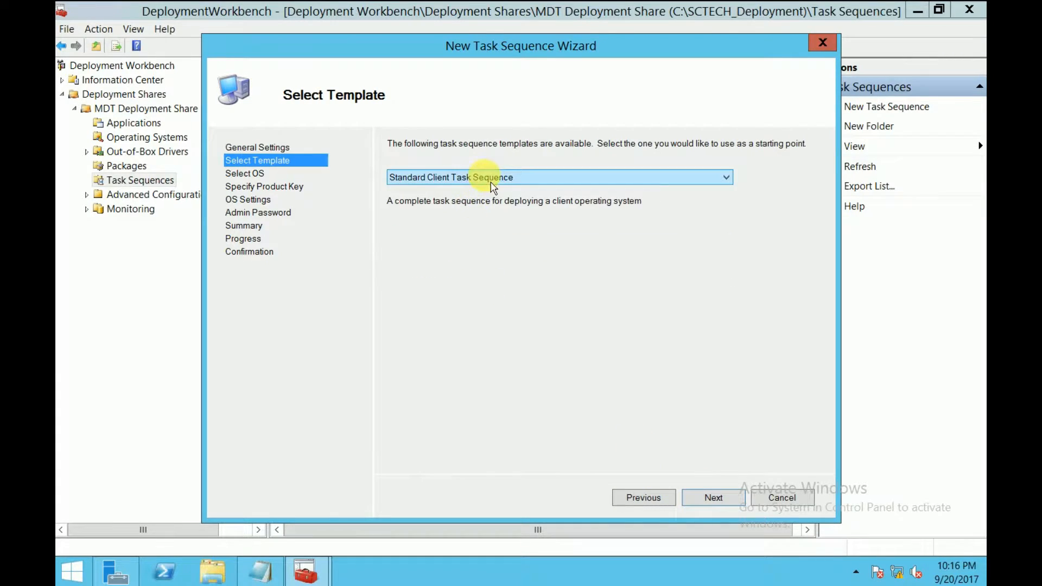
Keep the Standard Client Task Sequence template and select the 64Bit Windows 7 Ultimate image
click(514, 179)
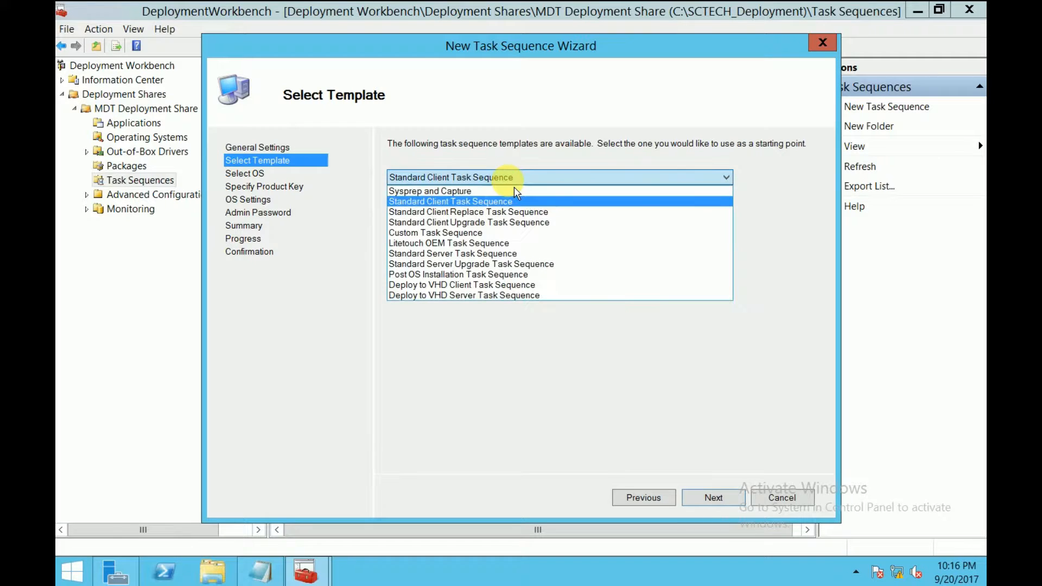
click(511, 181)
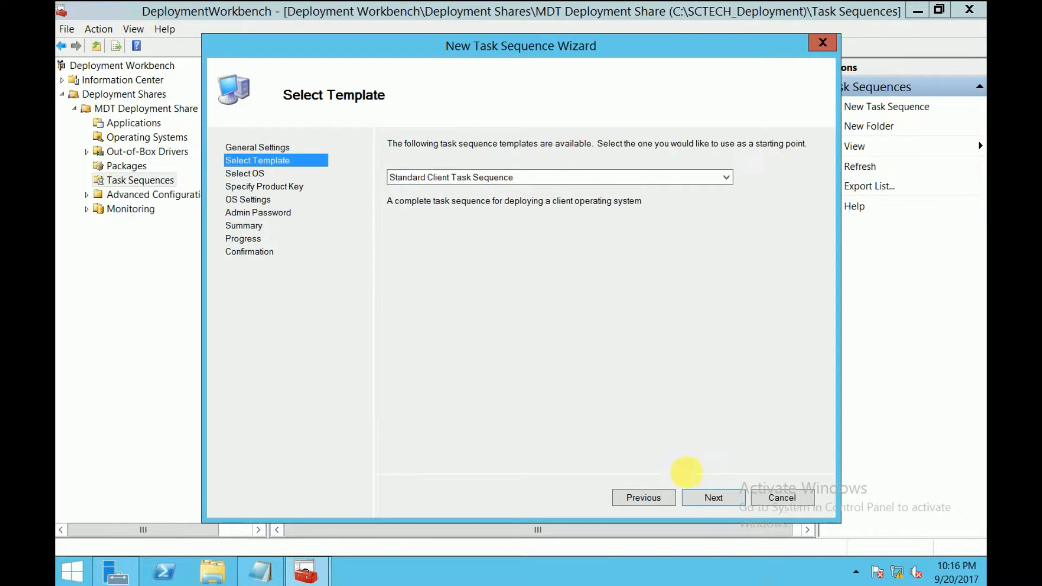
click(712, 498)
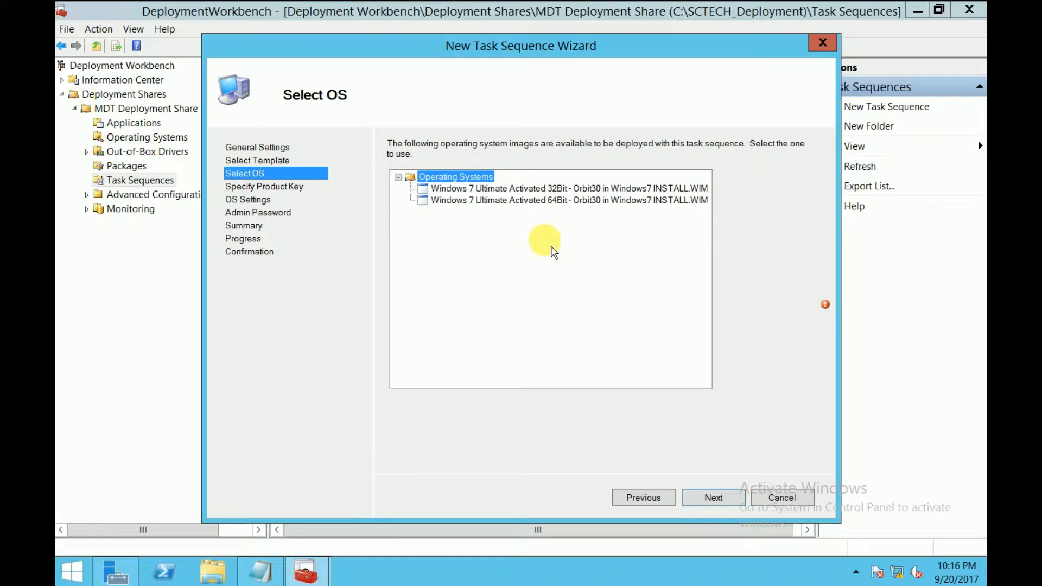
click(546, 206)
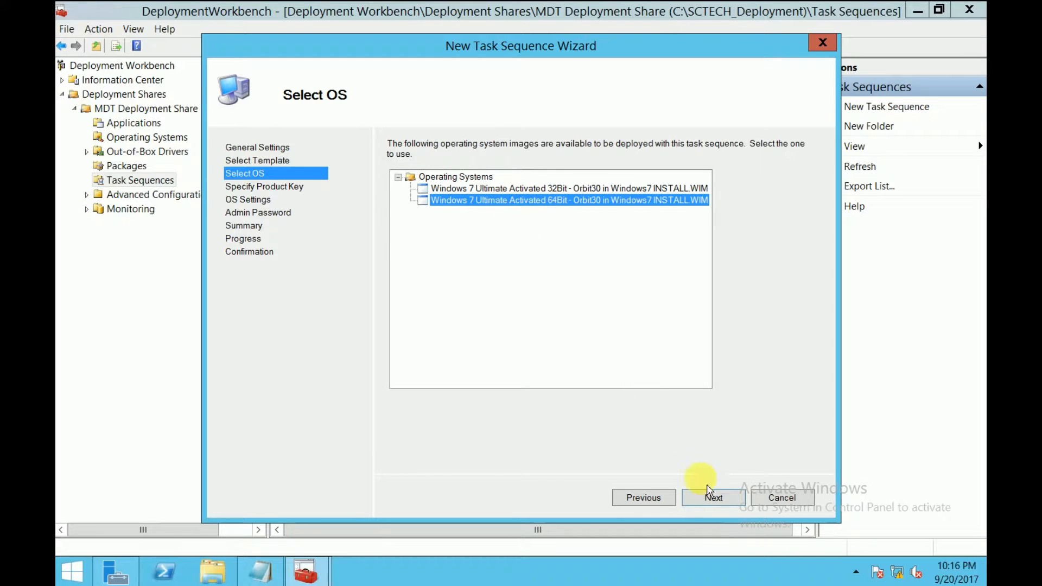
click(715, 499)
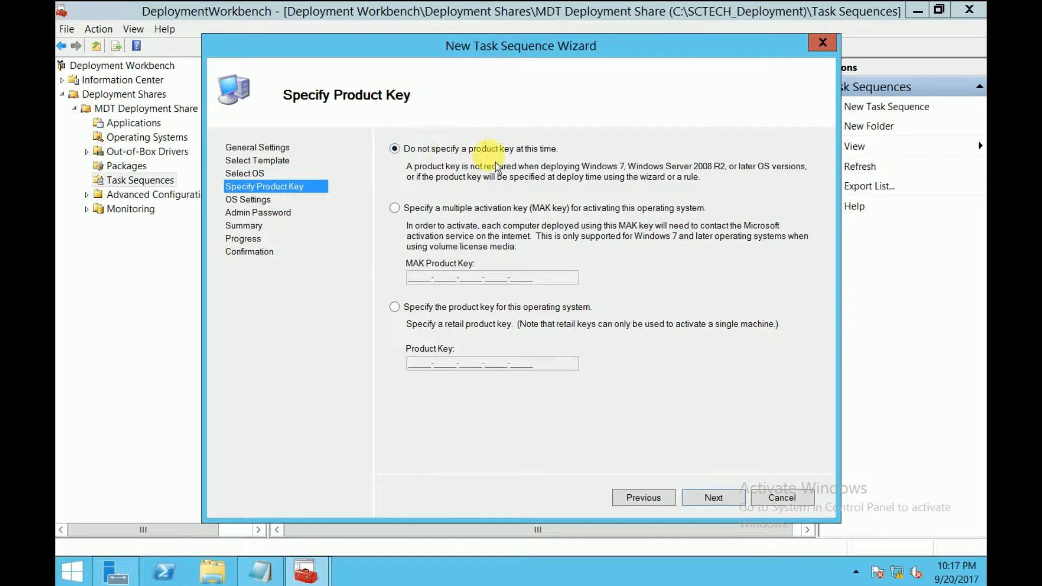
Skip the product key and enter SCTECH as the organization name
click(712, 497)
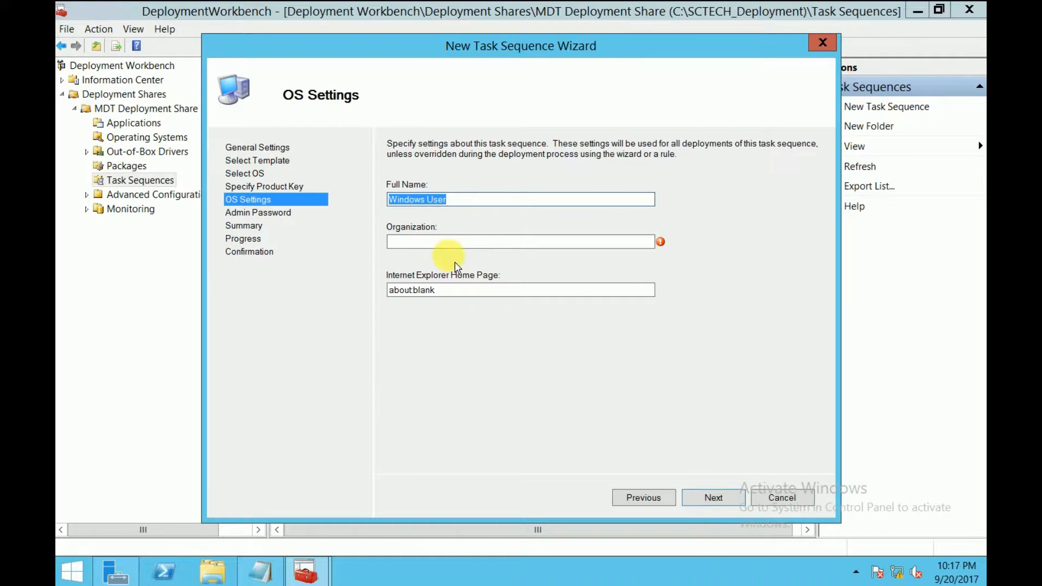
click(463, 242)
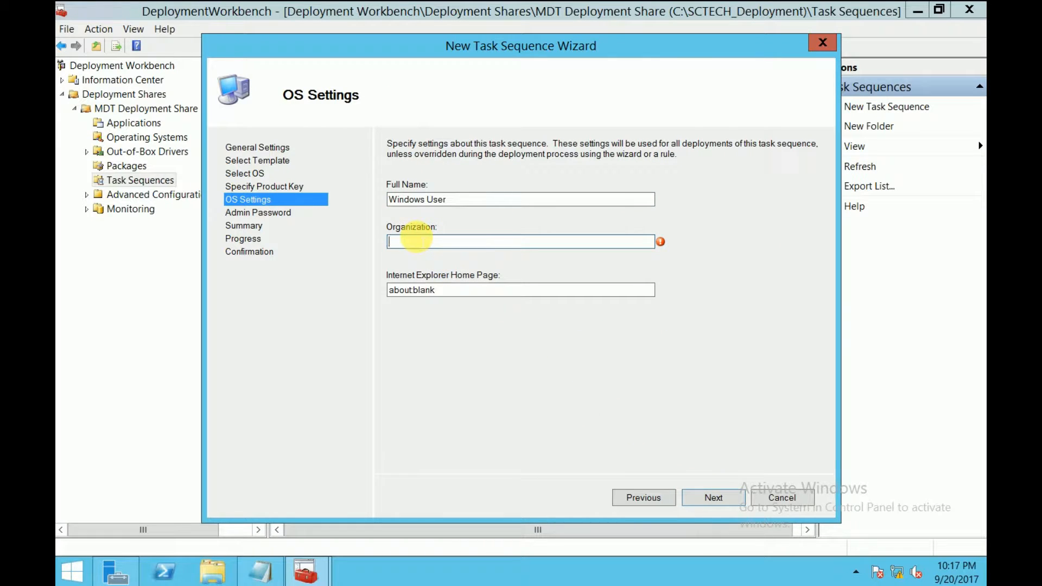
text(SCTECH)
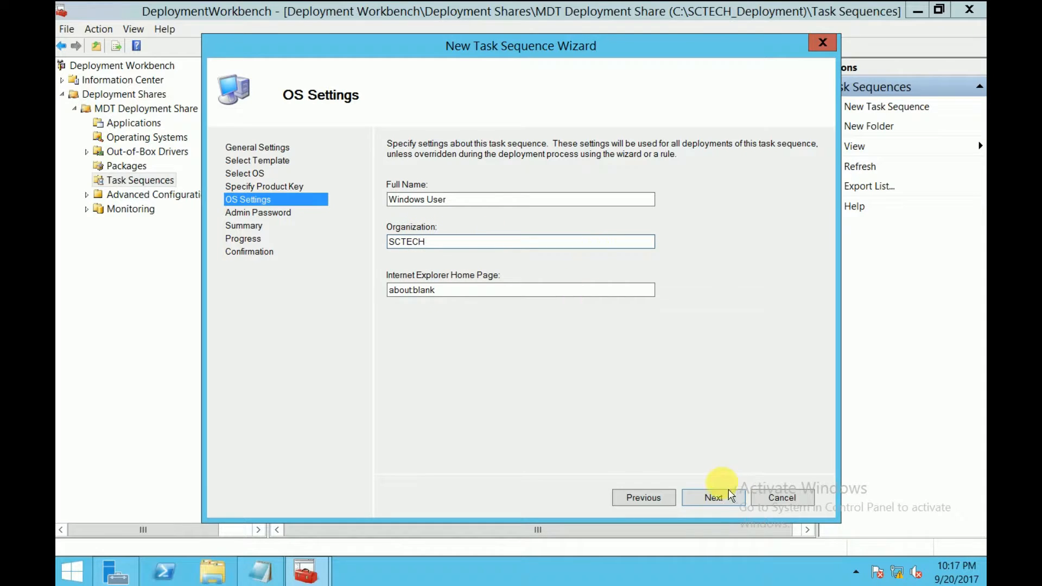
click(714, 498)
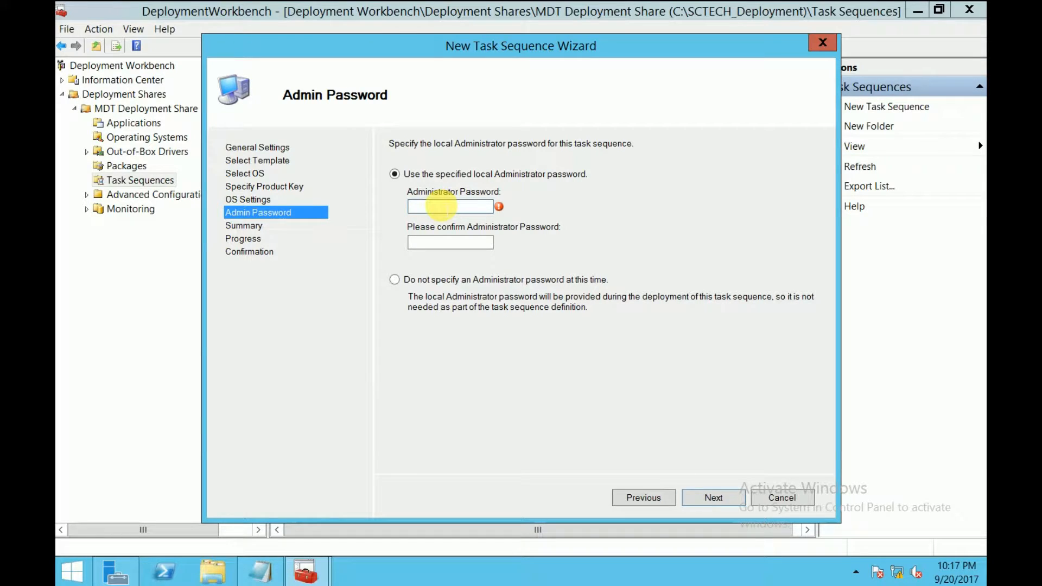
Enter and confirm the Administrator password, then finish creating the task sequence
text(P@ssw0rd)
key(Tab)
text(P@ssw0rd1)
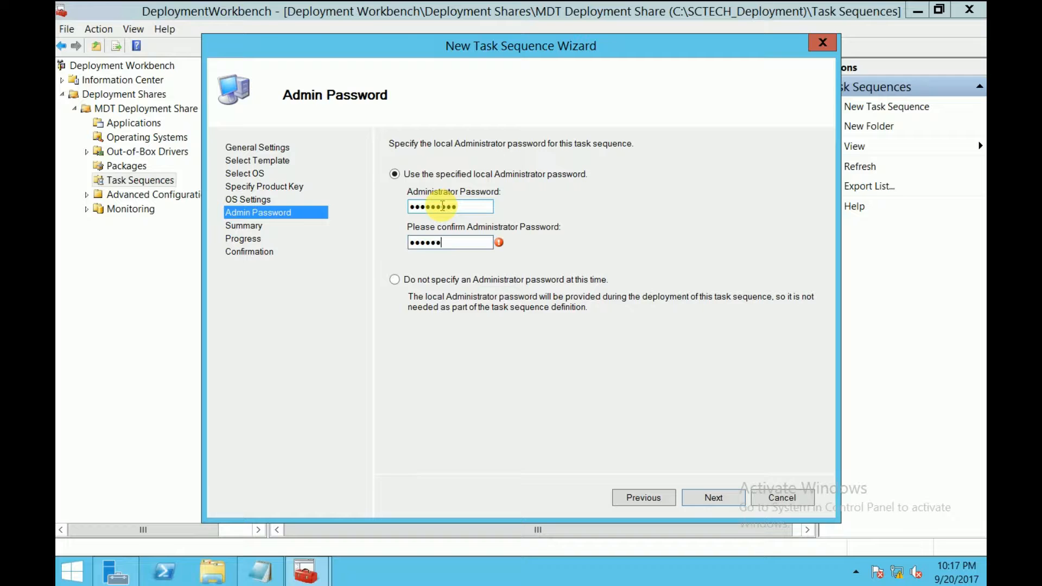
click(708, 505)
click(708, 504)
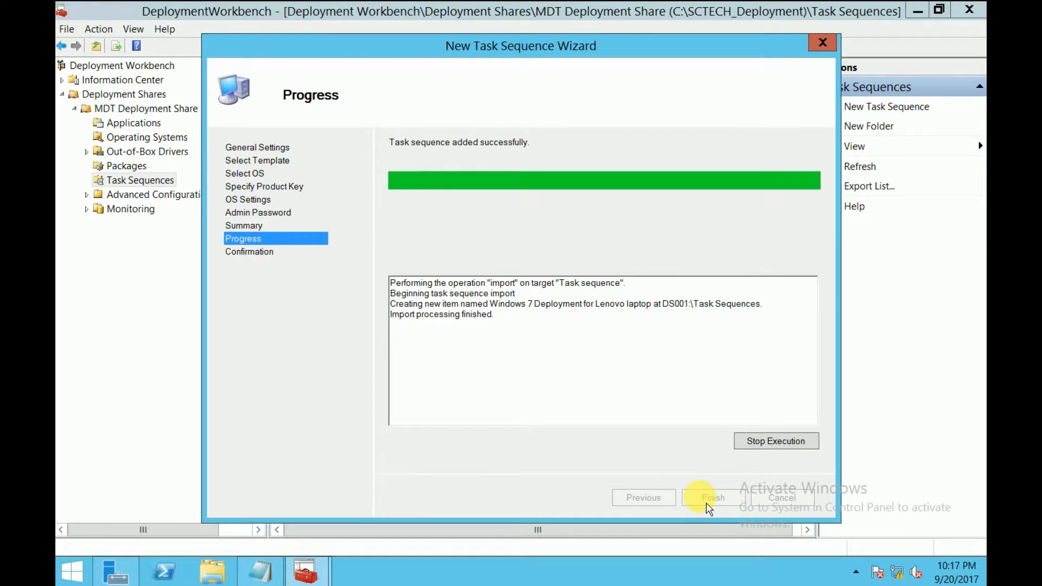
click(711, 506)
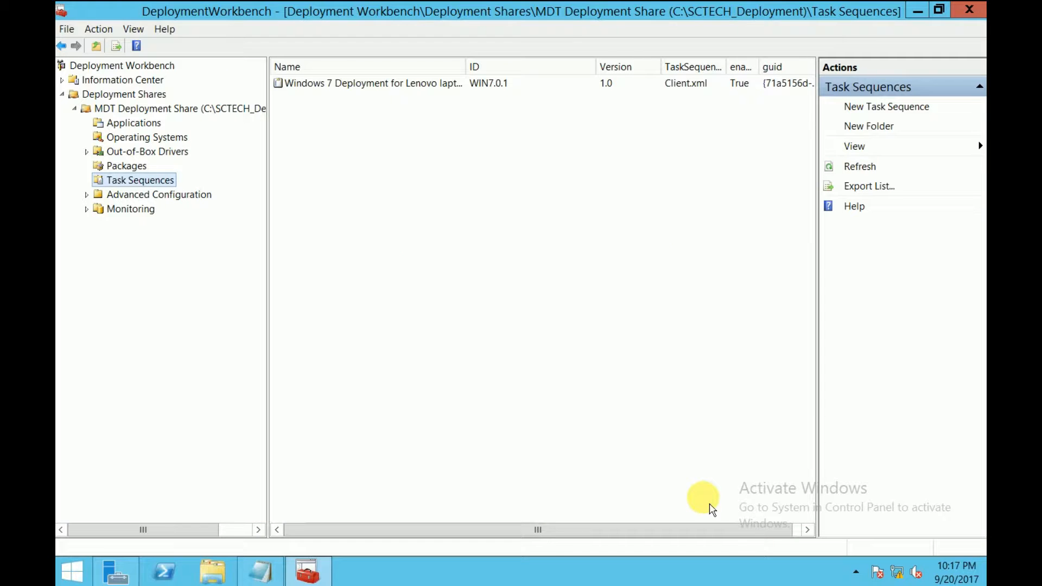
Widen the Name column and open Properties for 'Windows 7 Deployment for Lenovo laptop'
click(416, 85)
drag(466, 66, 507, 79)
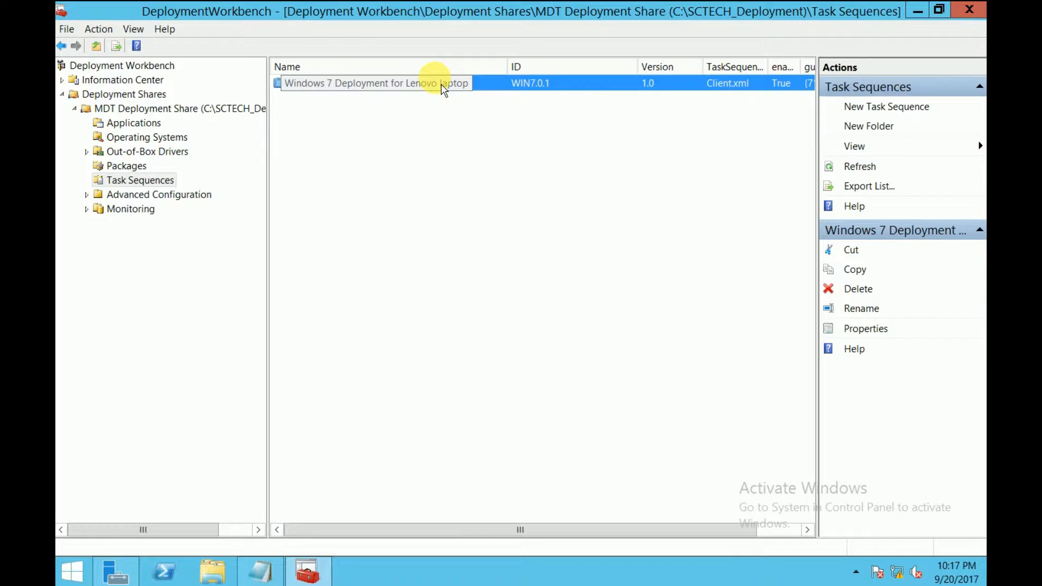
click(382, 91)
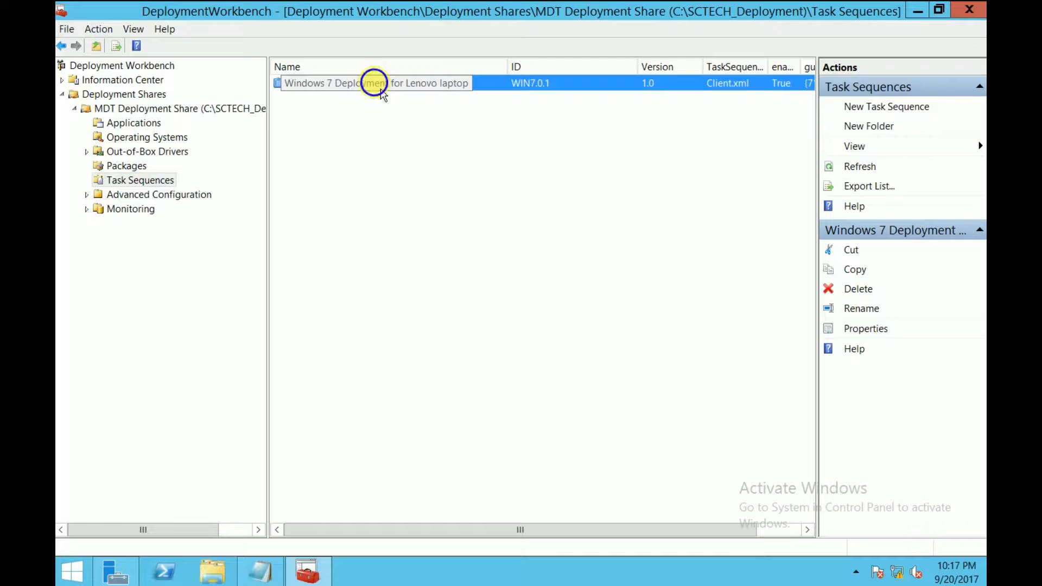
right_click(381, 91)
click(426, 161)
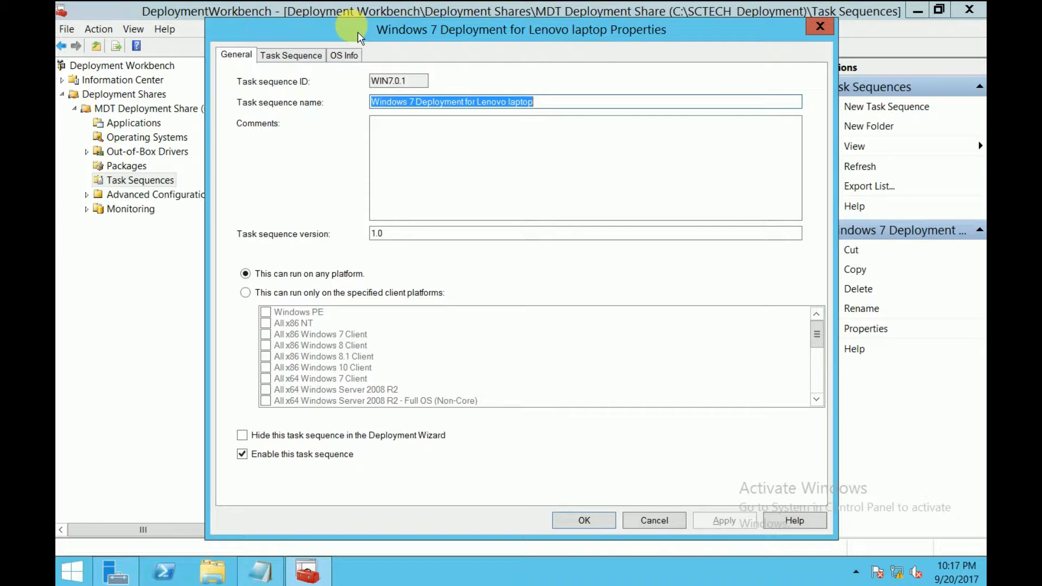
drag(358, 31, 337, 25)
Show the task sequence steps and expand Initialization, Validation, State Capture and Preinstall
click(292, 51)
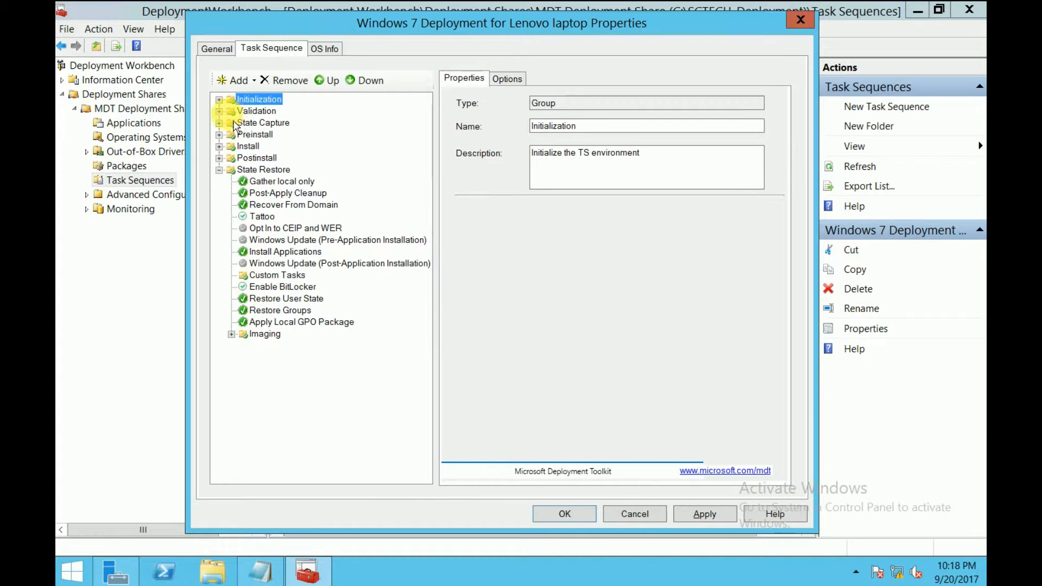
click(219, 100)
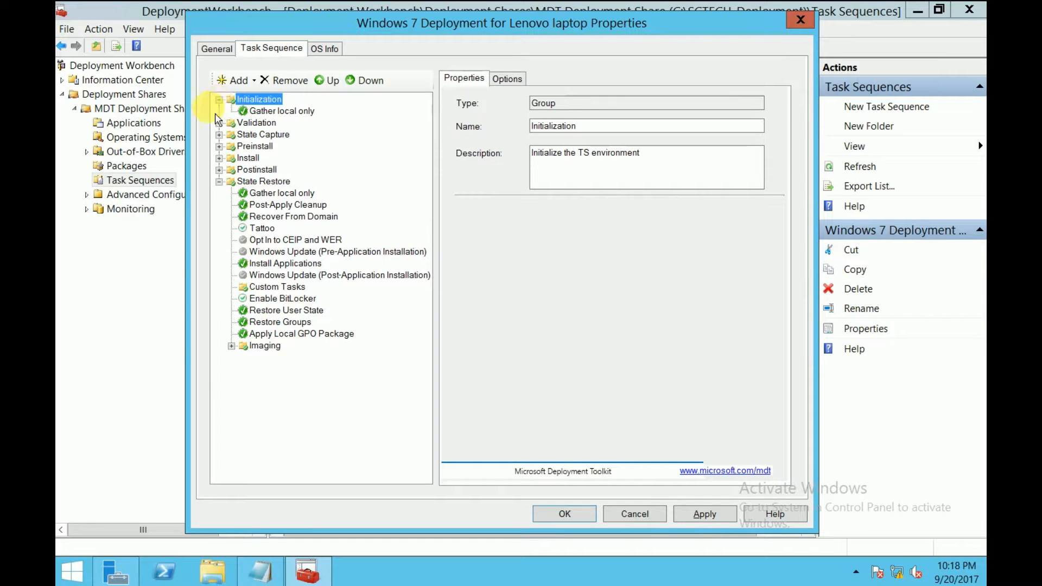
click(220, 123)
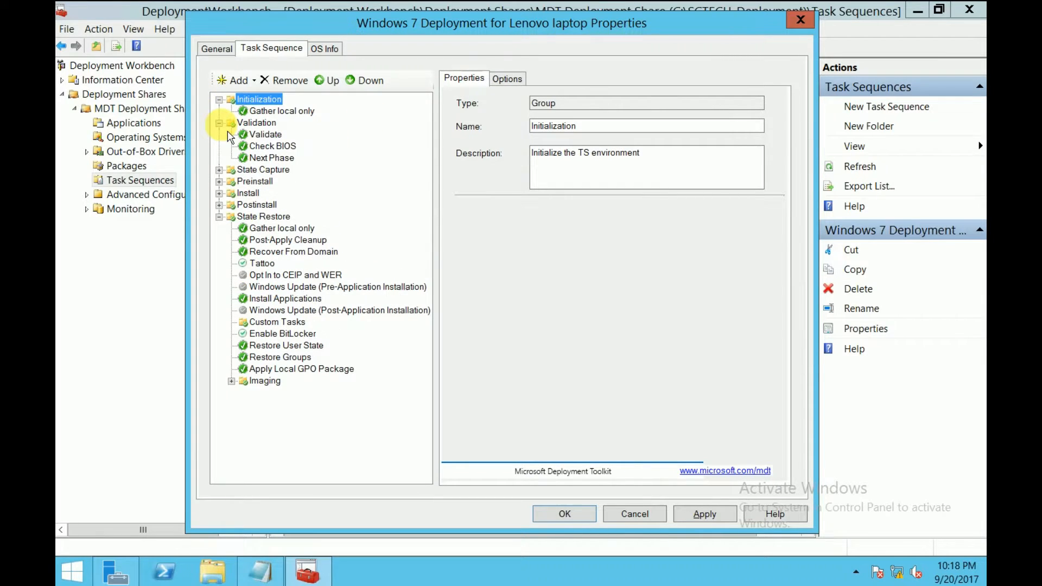
click(220, 170)
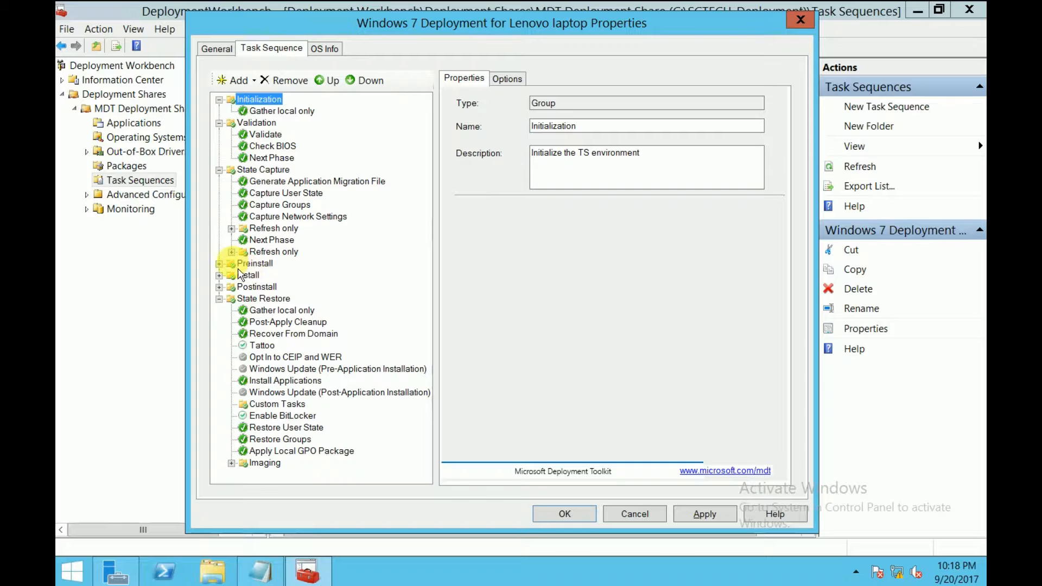
click(219, 264)
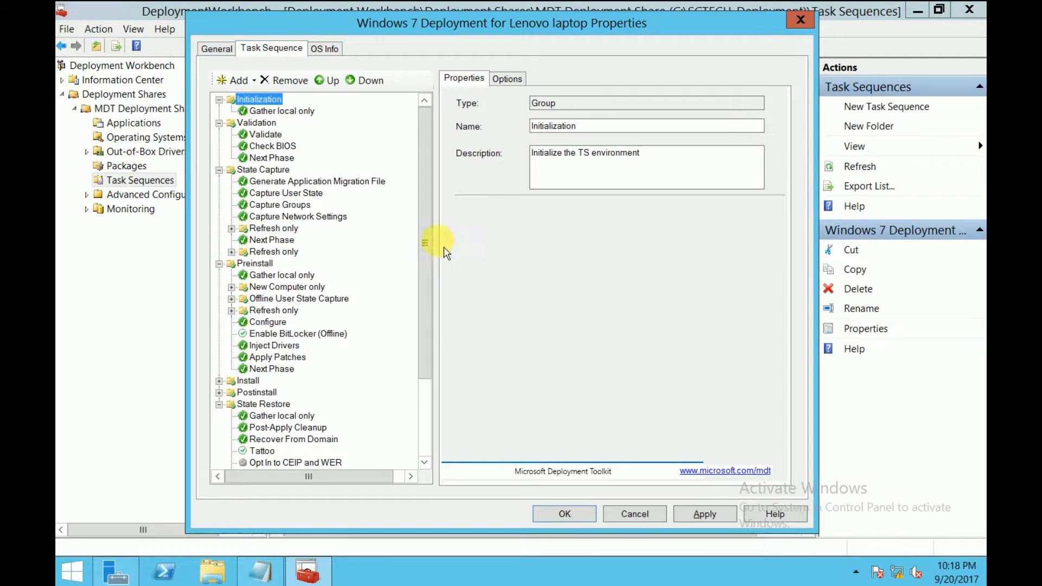
drag(428, 239, 426, 323)
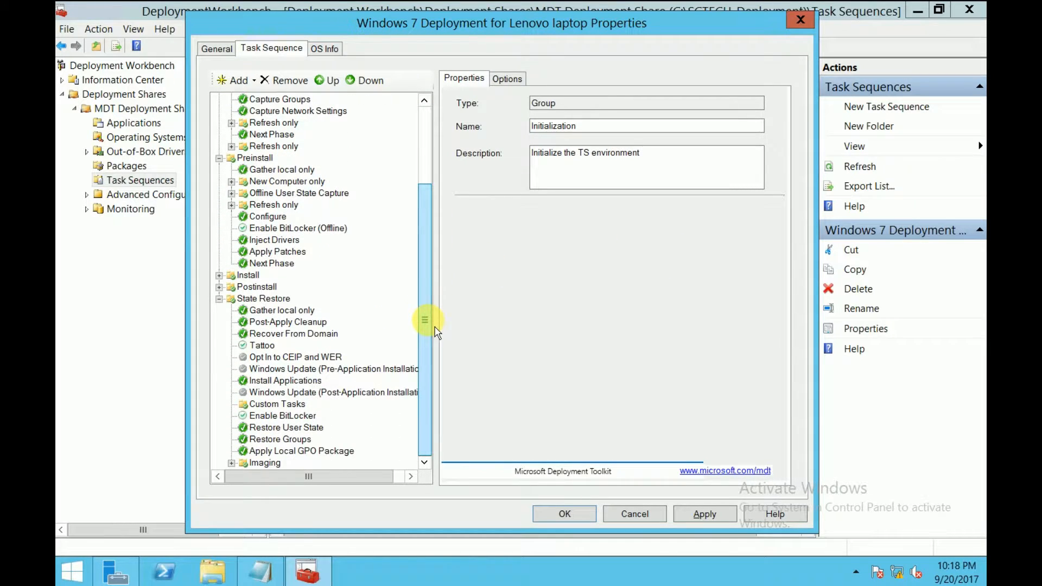
Select the Inject Drivers step and choose Lenovo as its driver selection profile
click(274, 241)
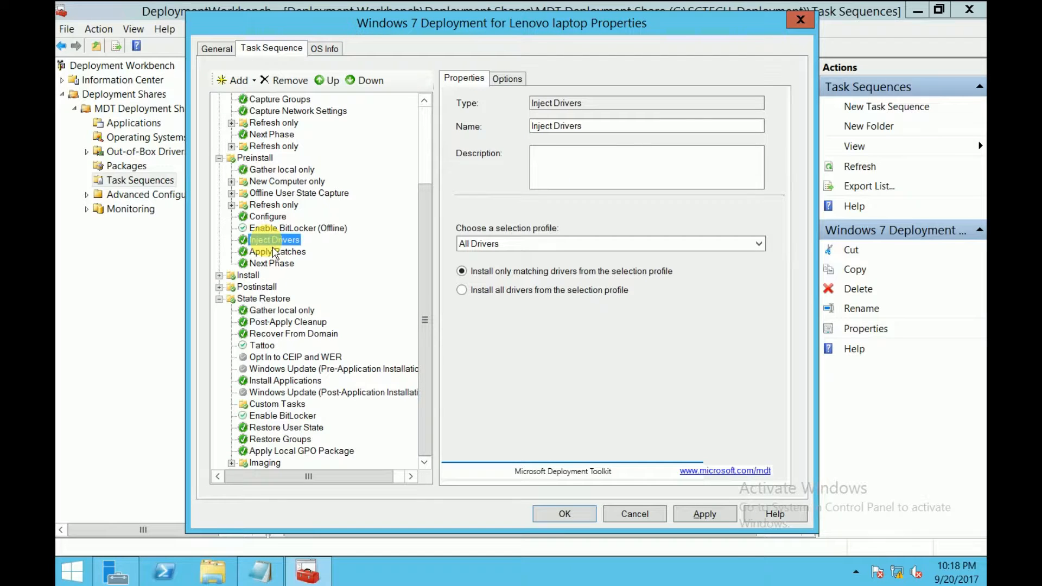
click(255, 158)
click(278, 241)
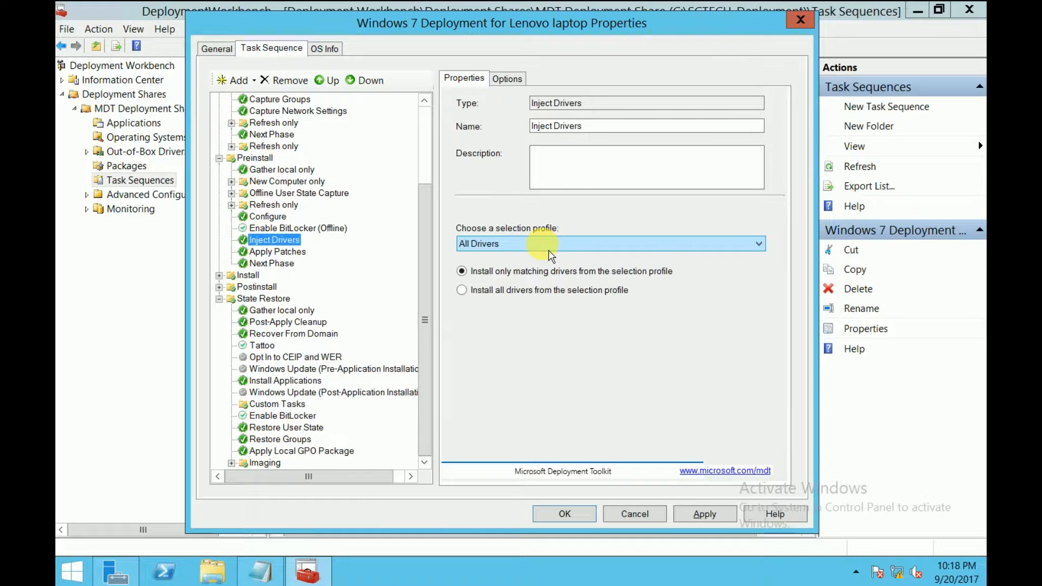
click(549, 244)
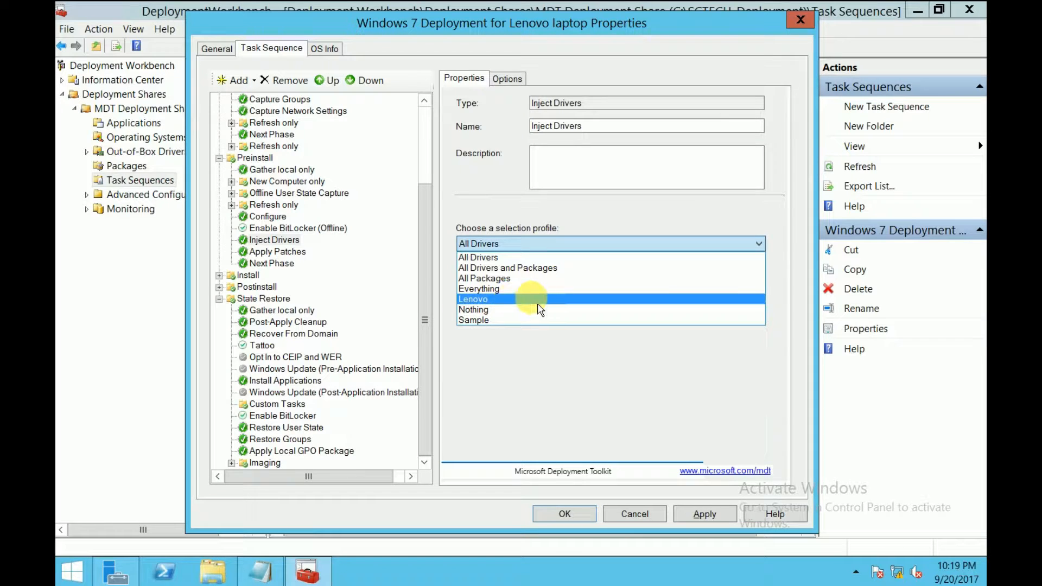
click(494, 301)
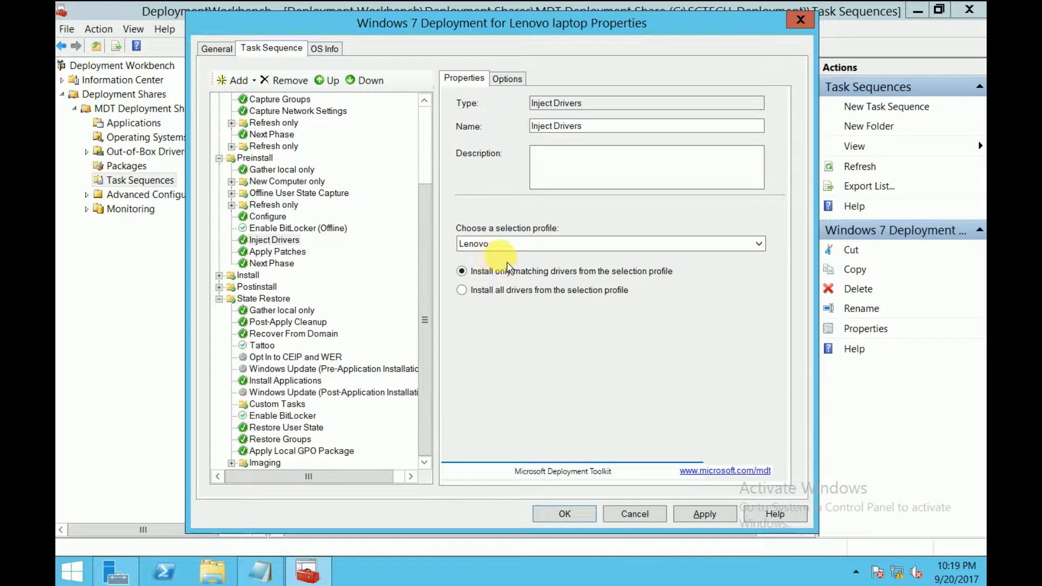
click(503, 245)
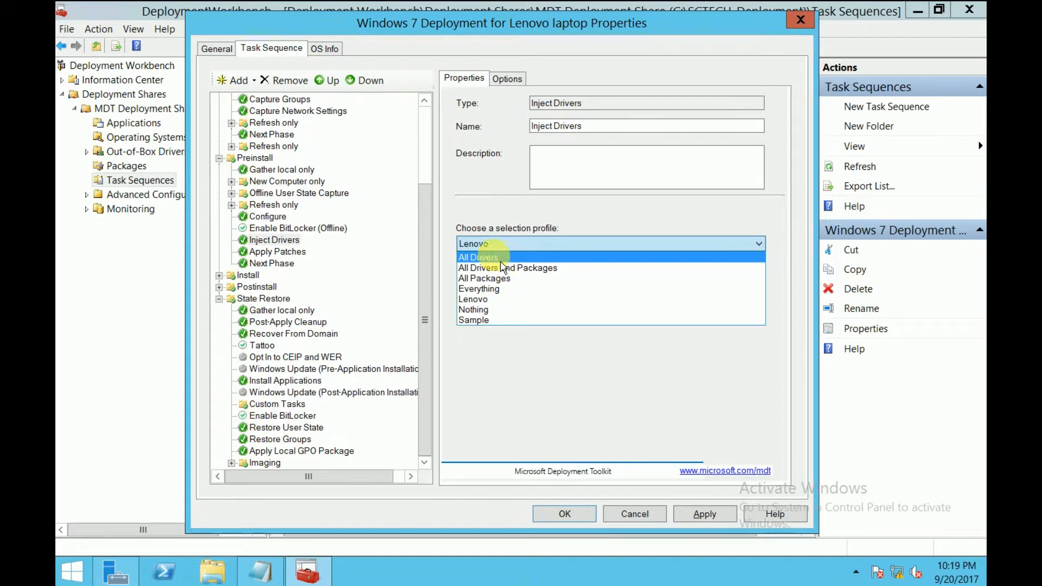
click(489, 301)
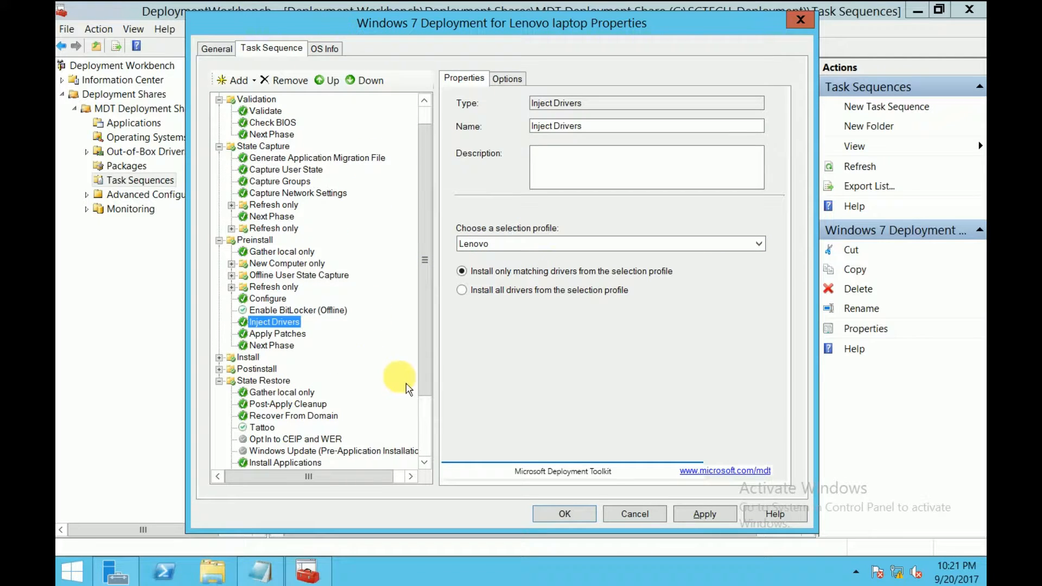
Select Format and Partition Disk (BIOS) under New Computer only and open the Windows (Primary) volume's properties
click(296, 263)
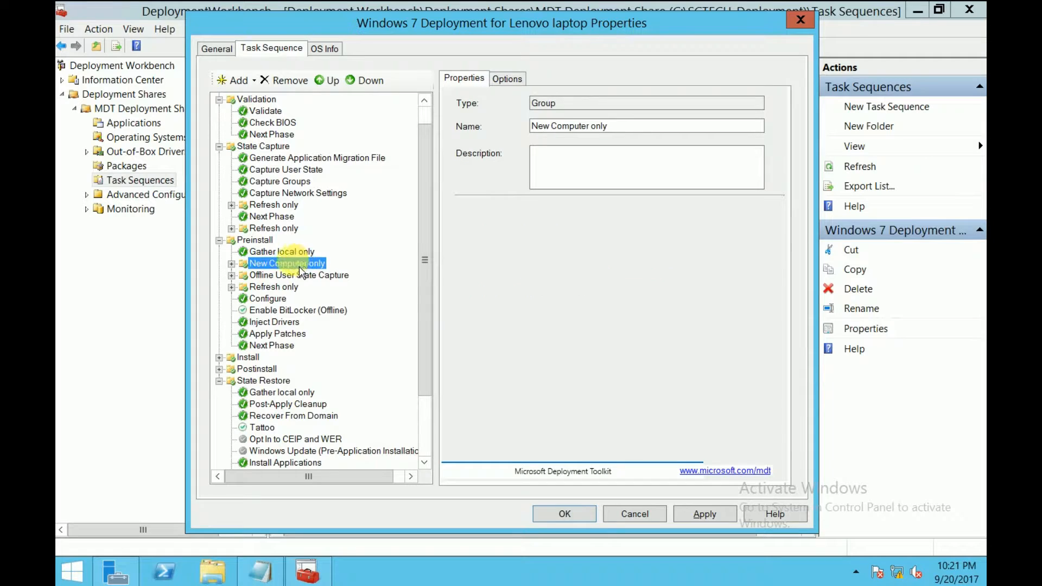
click(231, 264)
click(326, 287)
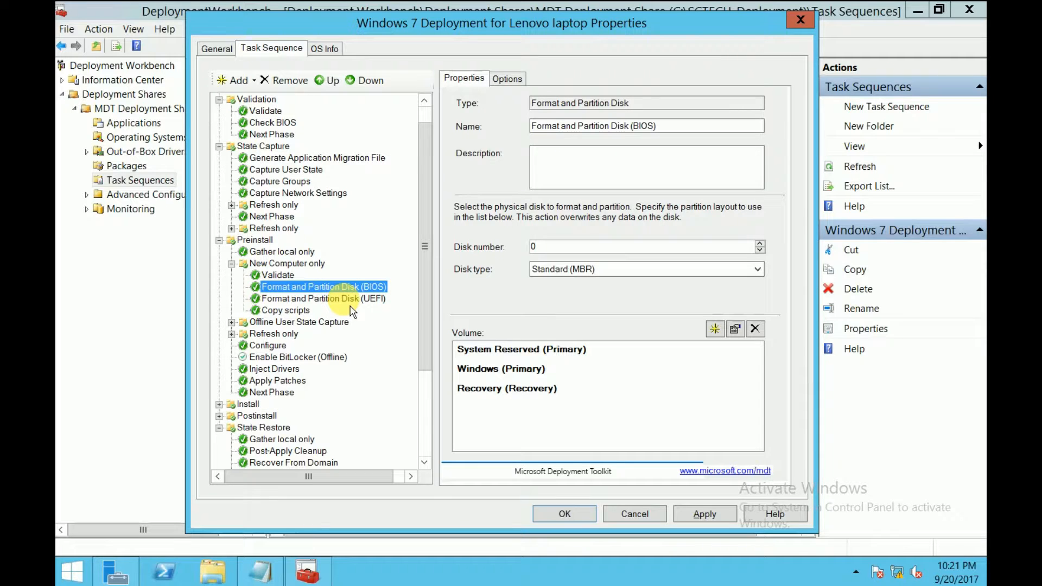
click(498, 374)
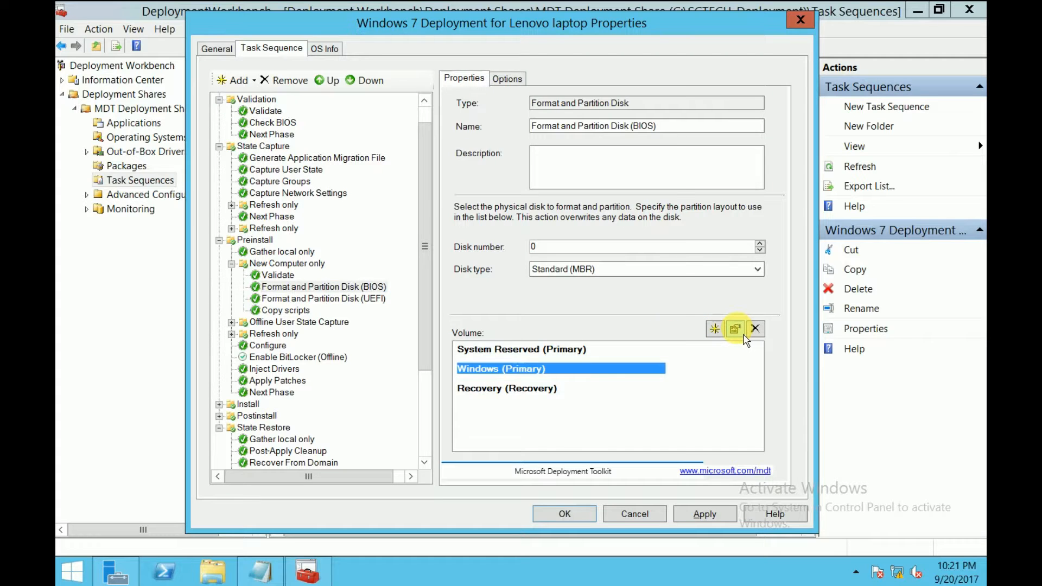
click(735, 329)
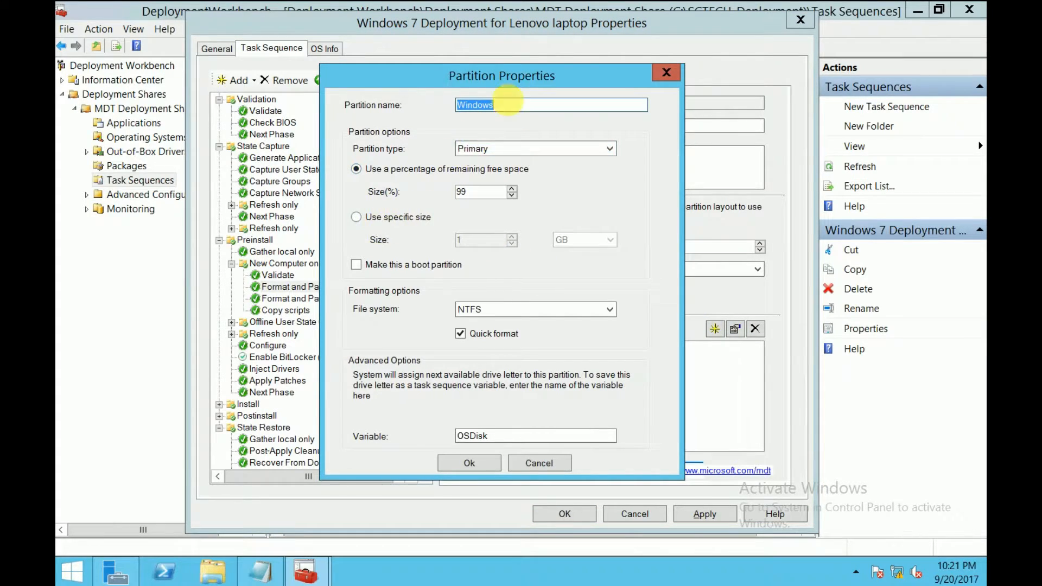
Rename the Windows partition to SCTECH-OS
click(518, 111)
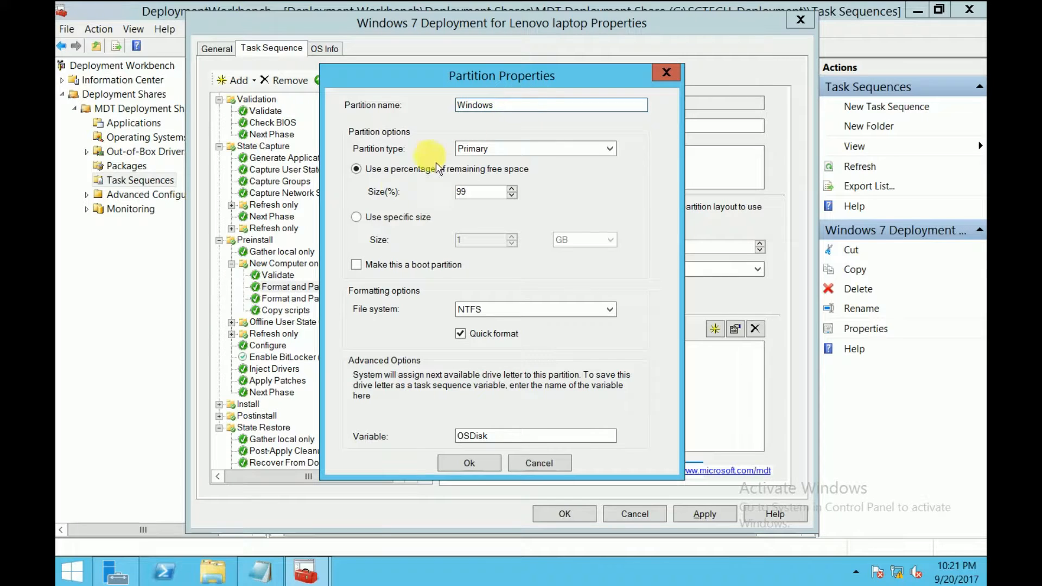
double_click(472, 105)
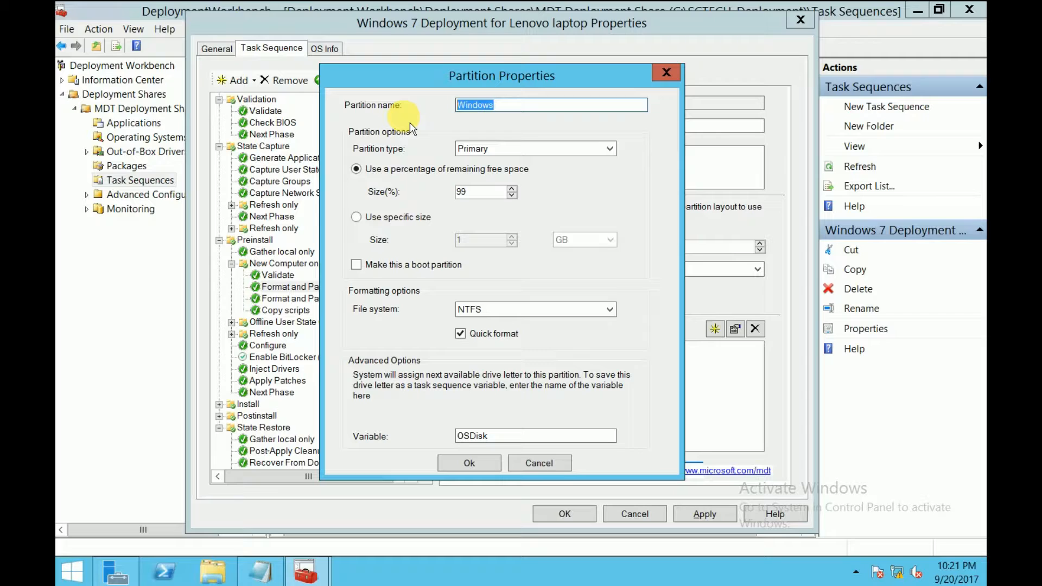
text(SCTECH_OS)
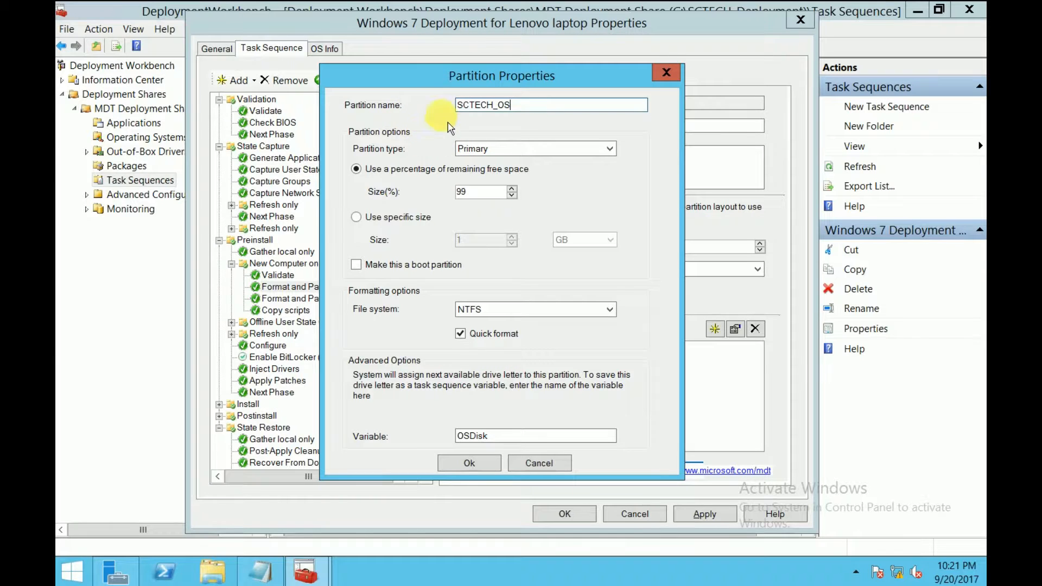
click(495, 104)
key(BackSpace)
text(-)
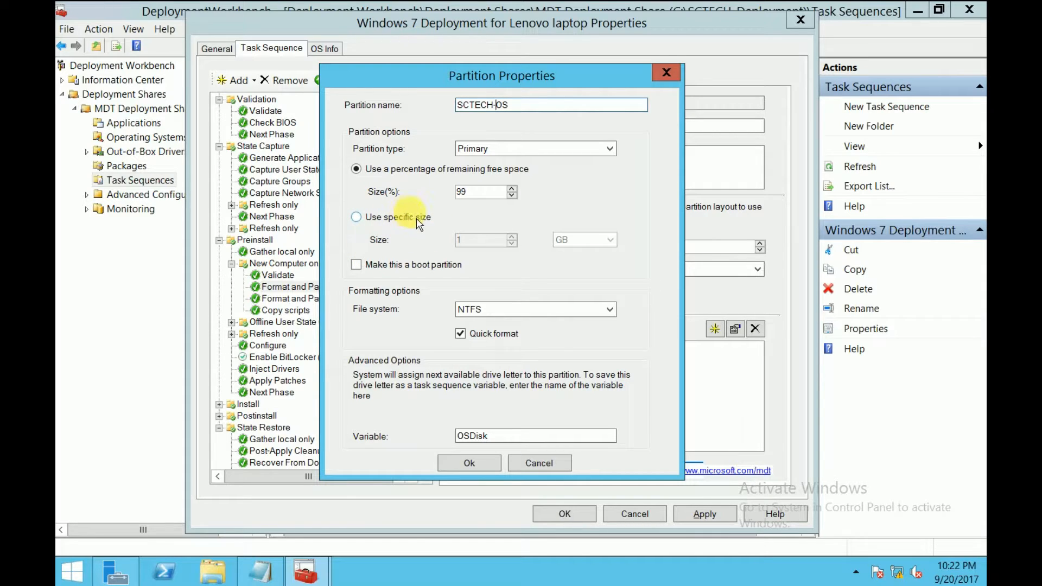
Replace the OSDisk drive-letter variable with SCTECH-OS and confirm the partition properties
click(525, 434)
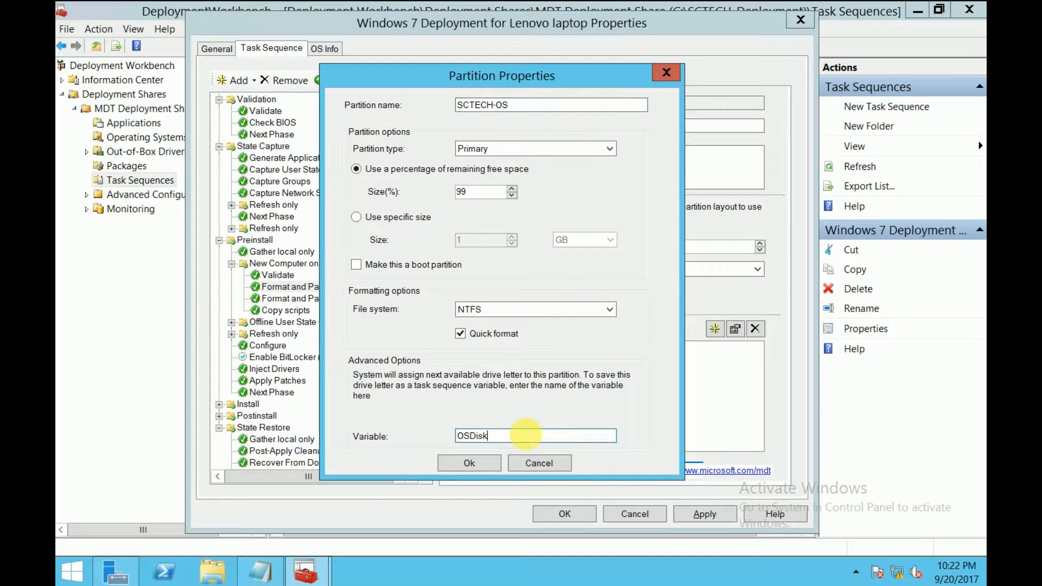
double_click(467, 435)
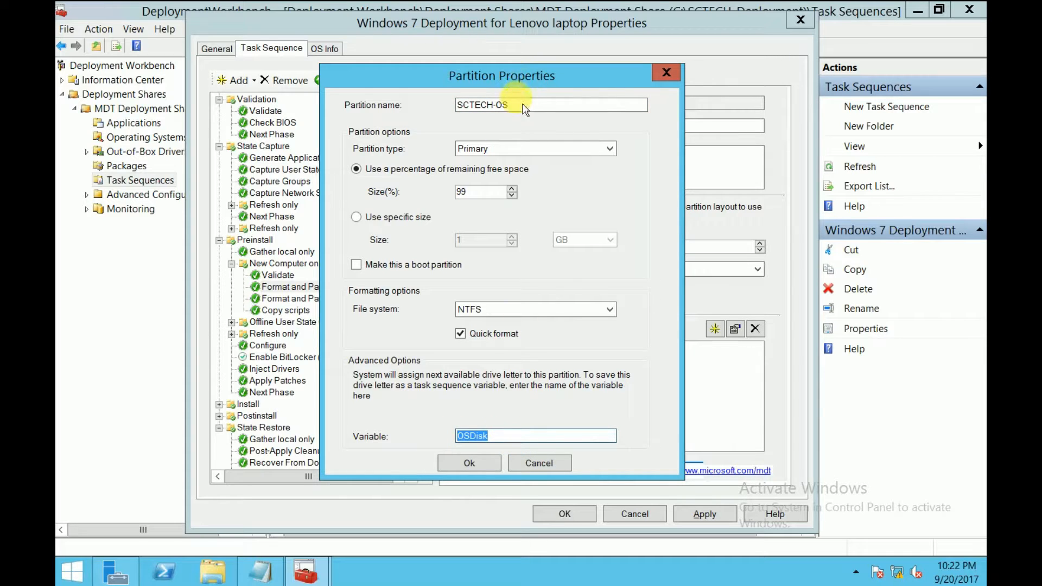
drag(510, 105, 403, 95)
key(ctrl+c)
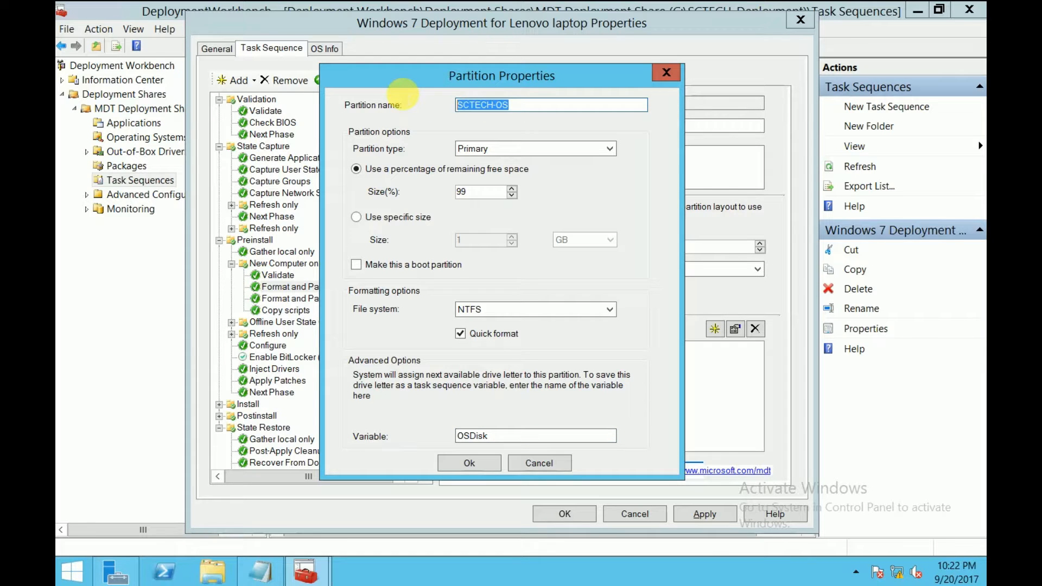
drag(524, 436, 407, 444)
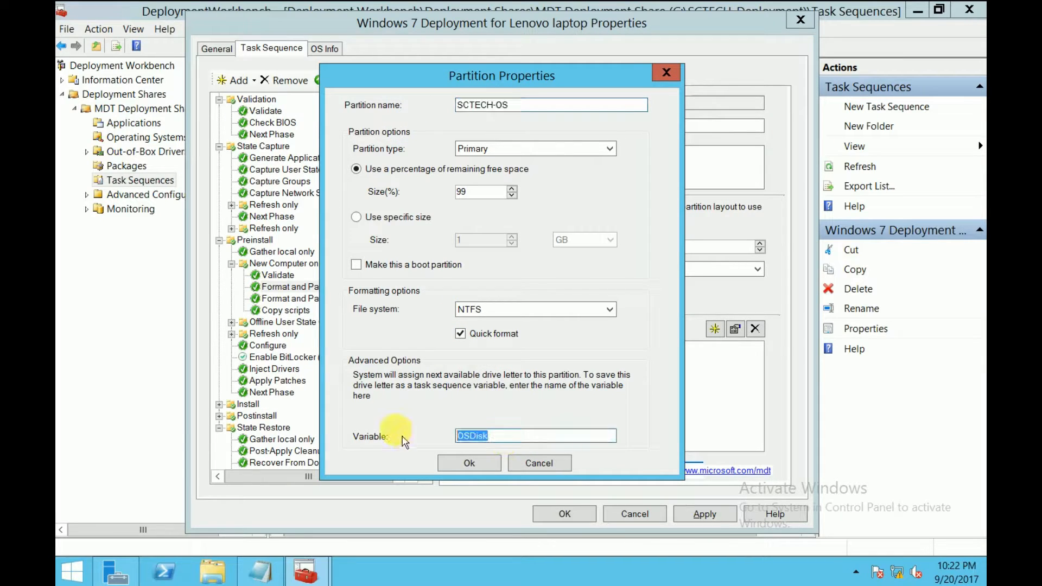
key(ctrl+v)
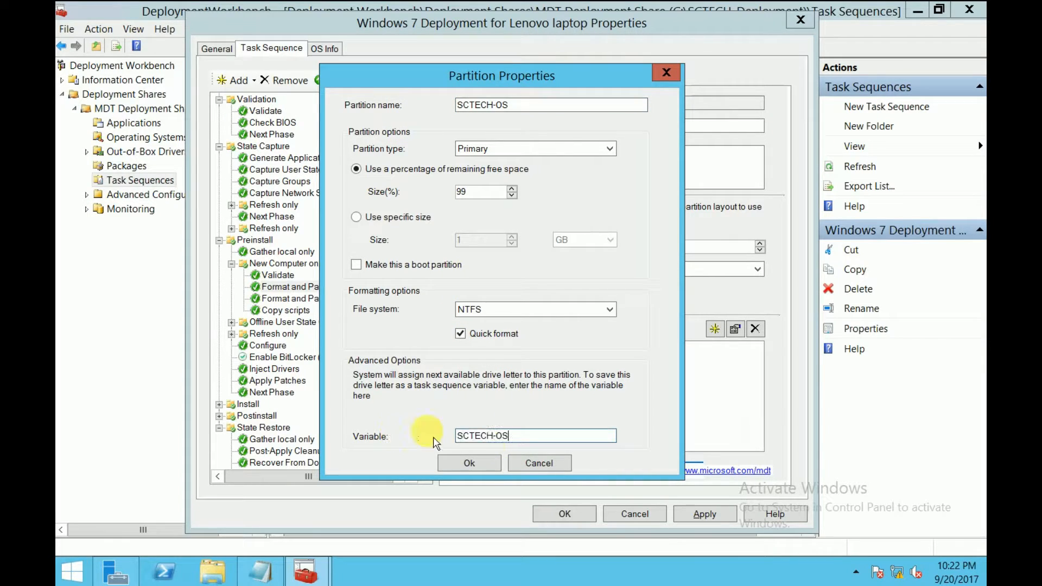
click(470, 465)
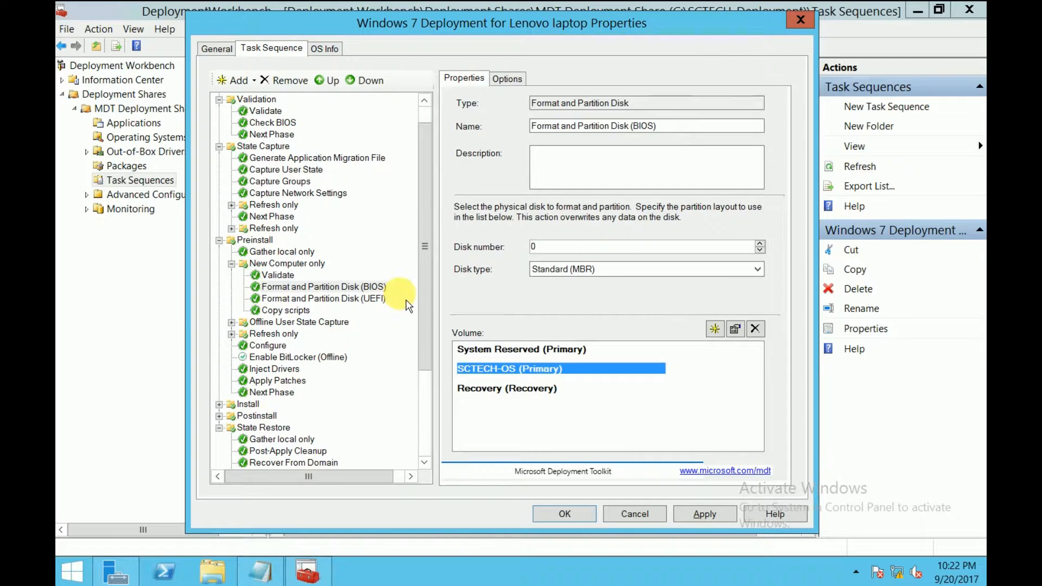
Collapse Preinstall, Validation, Initialization and Postinstall, then select State Restore's Install Applications step
scroll(434, 342, down, 2)
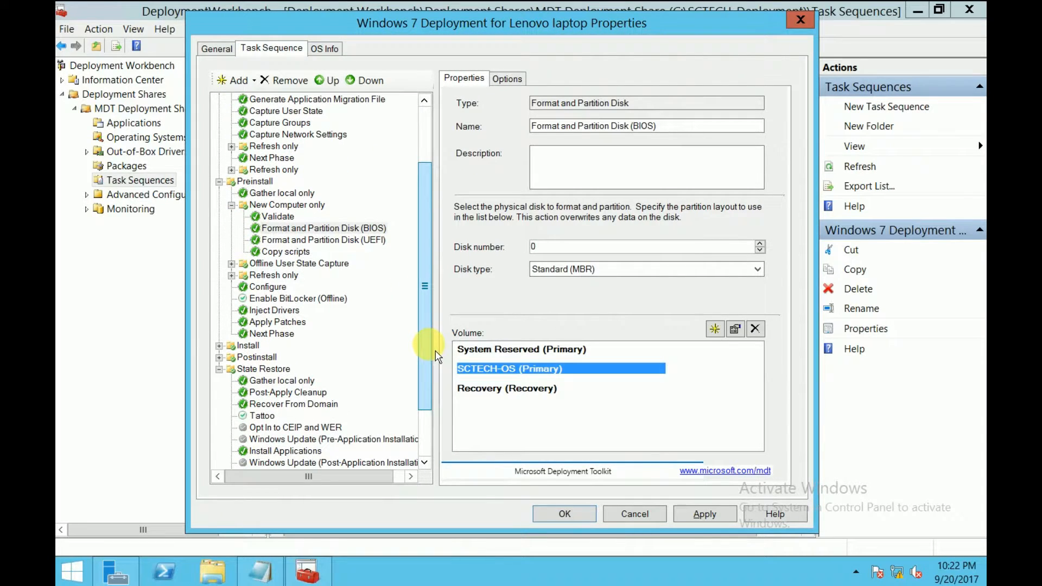
scroll(435, 351, up, 3)
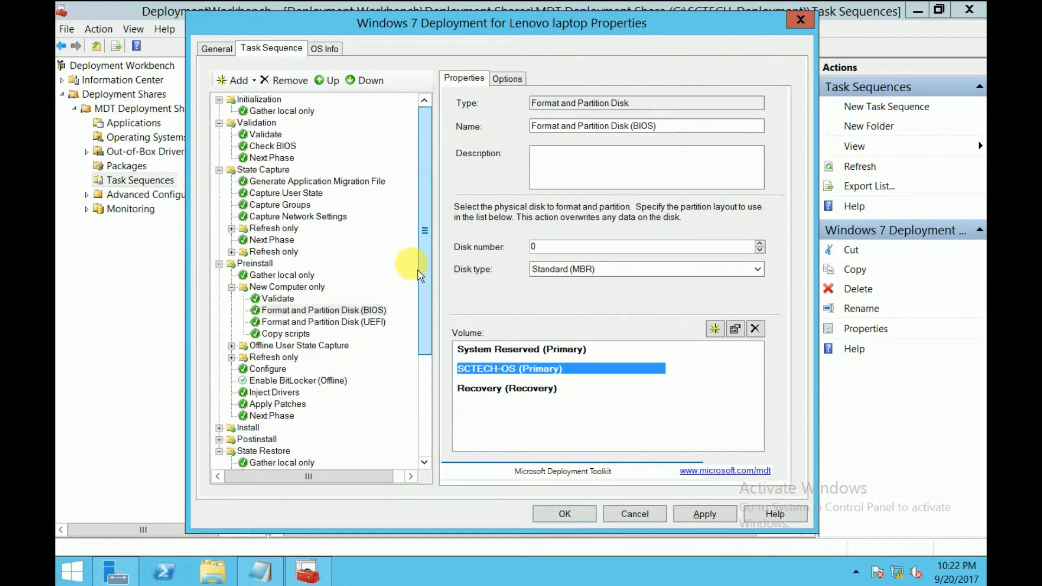
click(220, 264)
click(219, 170)
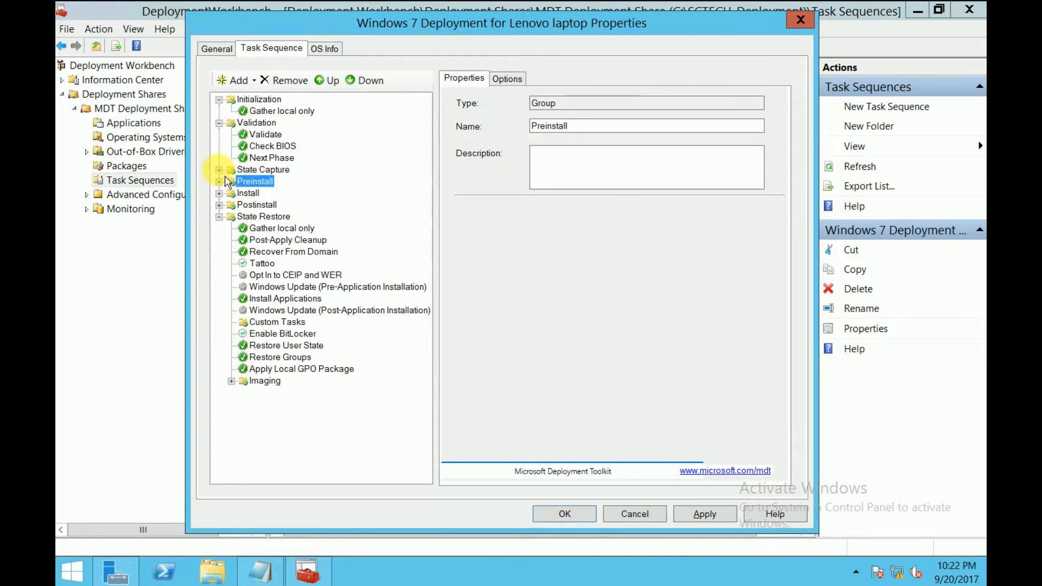
click(220, 123)
click(220, 100)
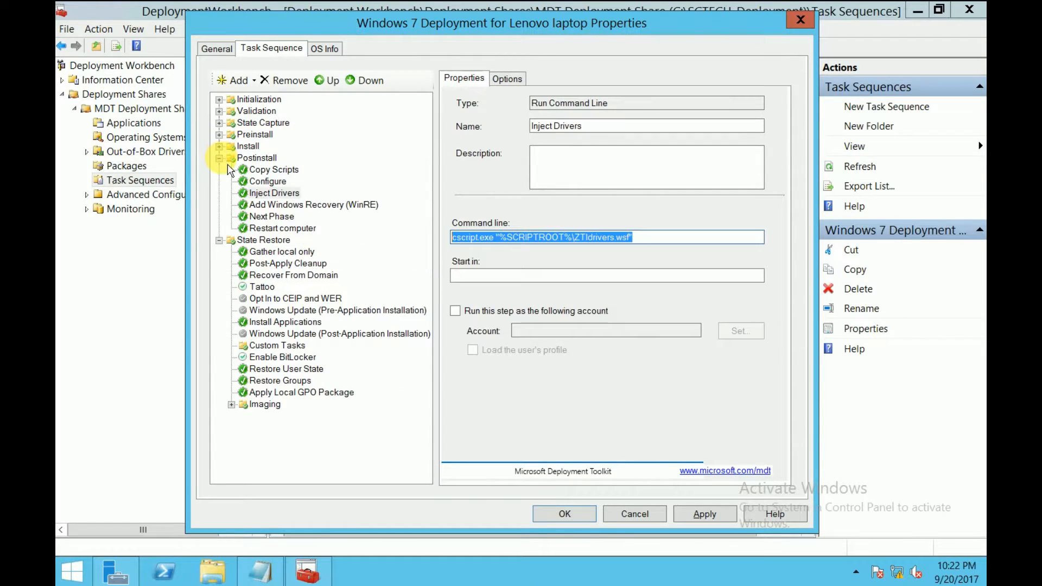
click(220, 158)
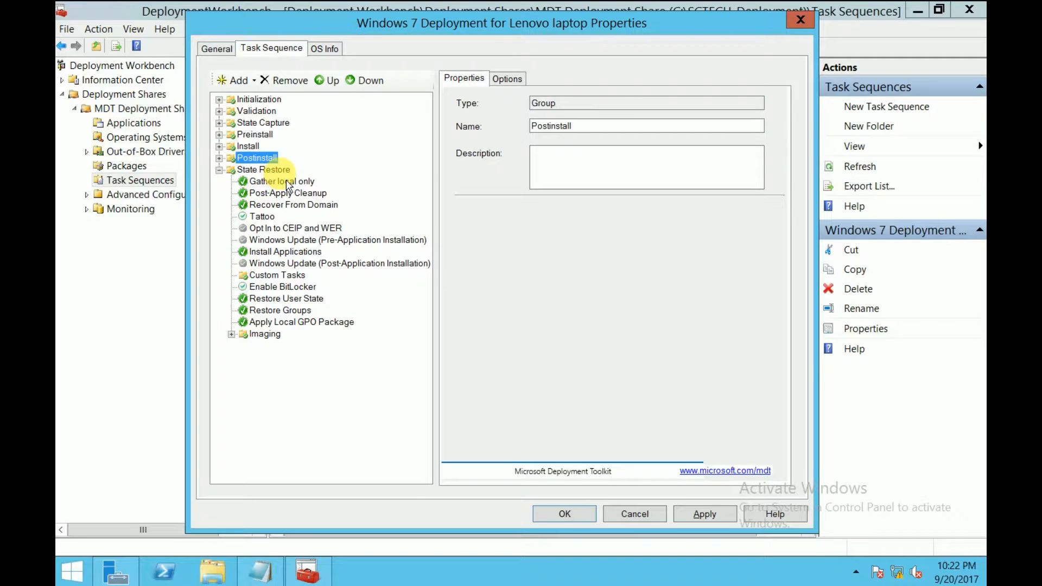
click(274, 169)
click(283, 252)
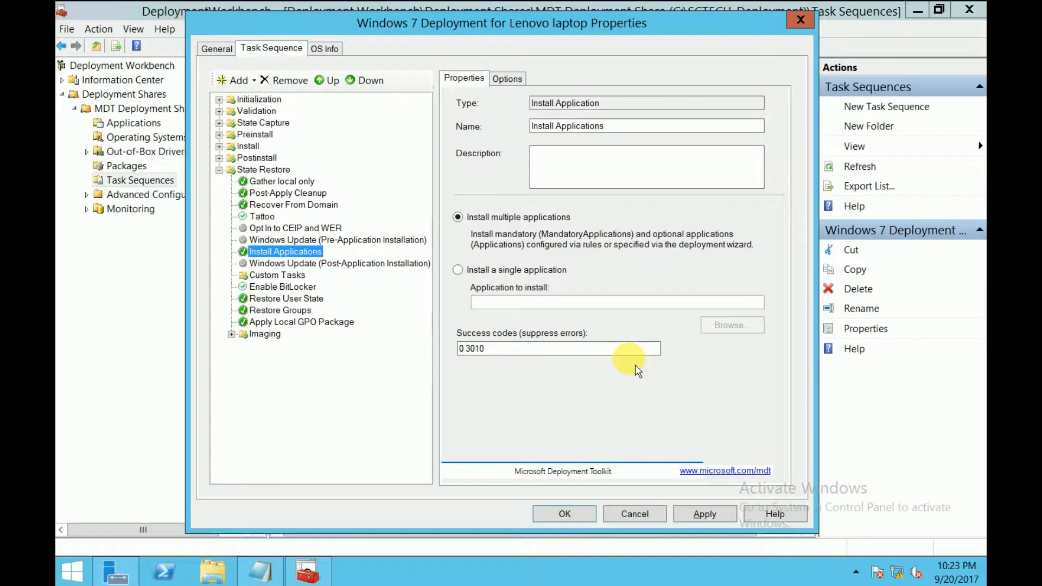
Set the Install Applications step to install the single application Google Chrome
click(487, 276)
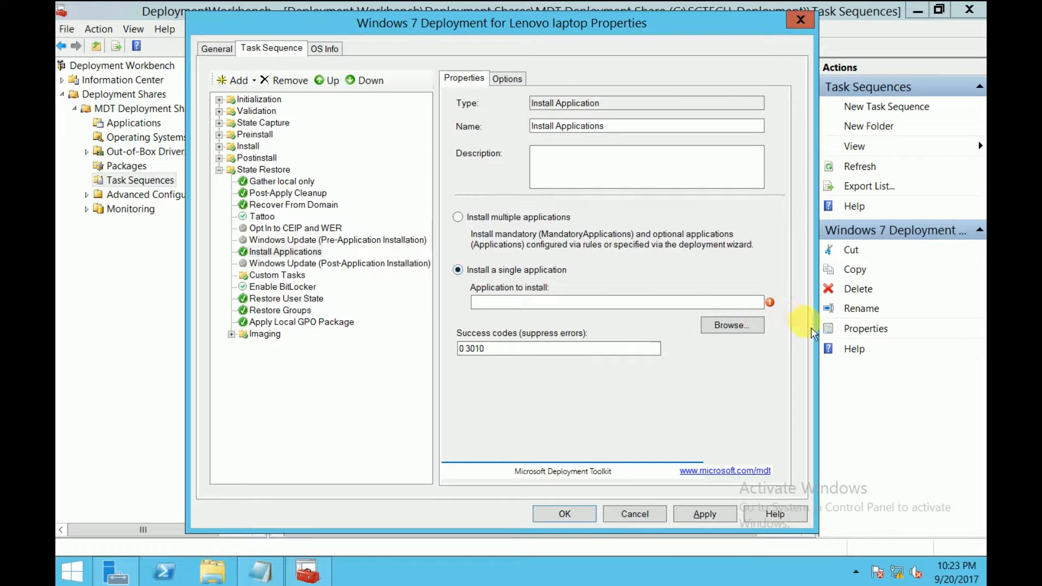
click(733, 325)
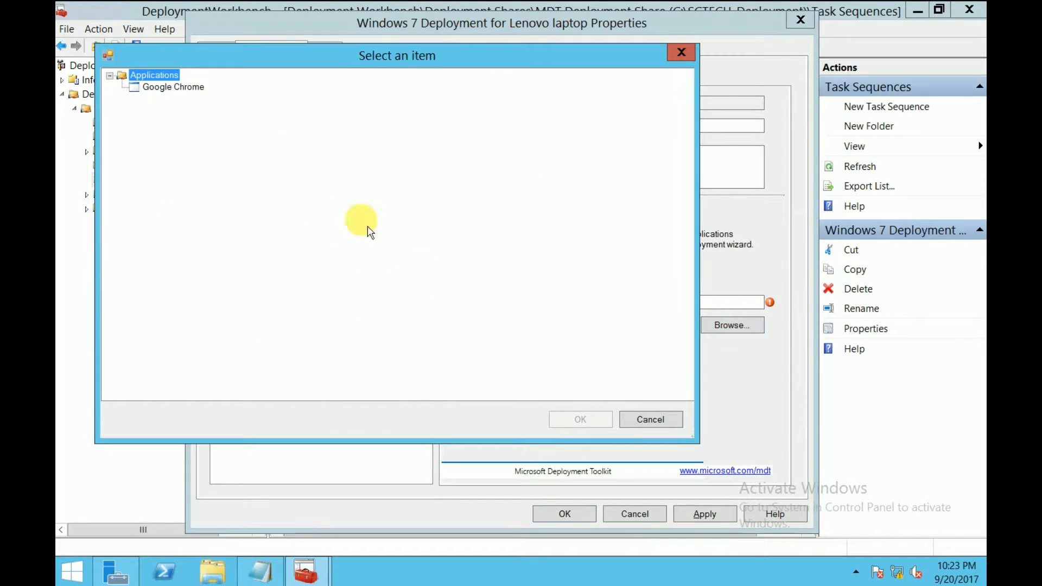
click(171, 87)
click(581, 419)
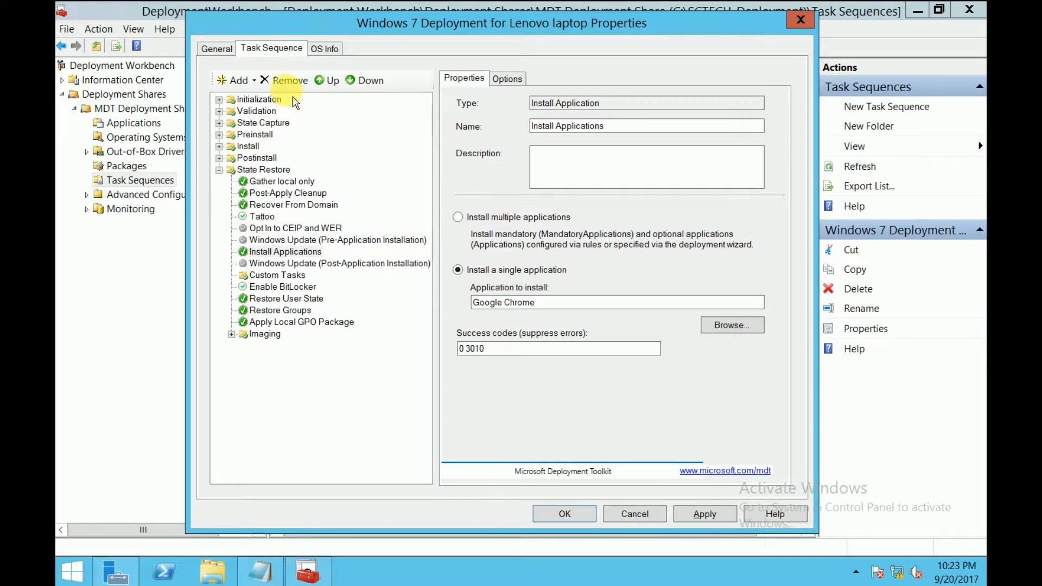
Add an extra Install Application step, then remove it again
click(251, 81)
mouse_move(299, 119)
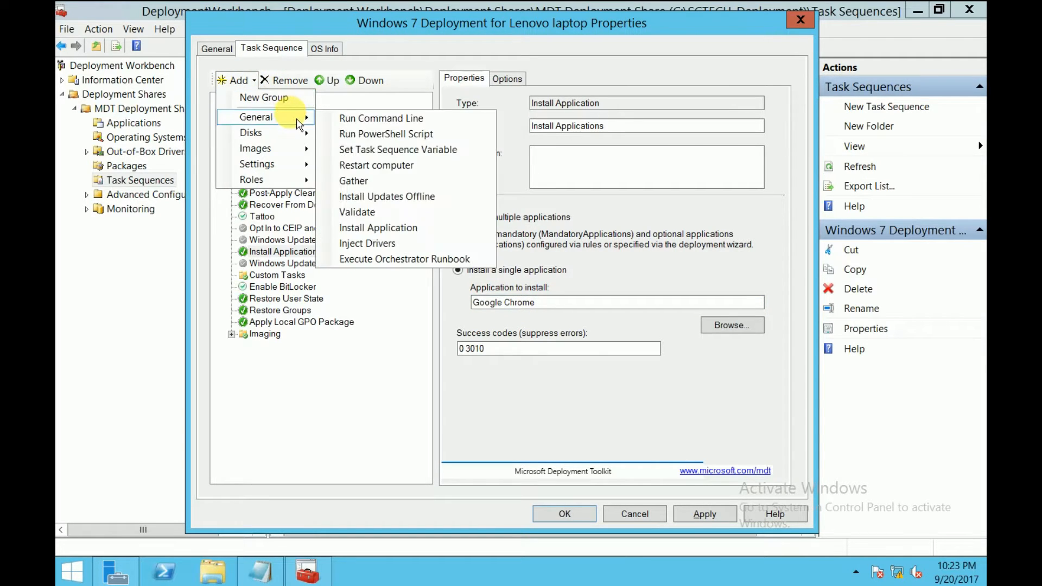
click(395, 228)
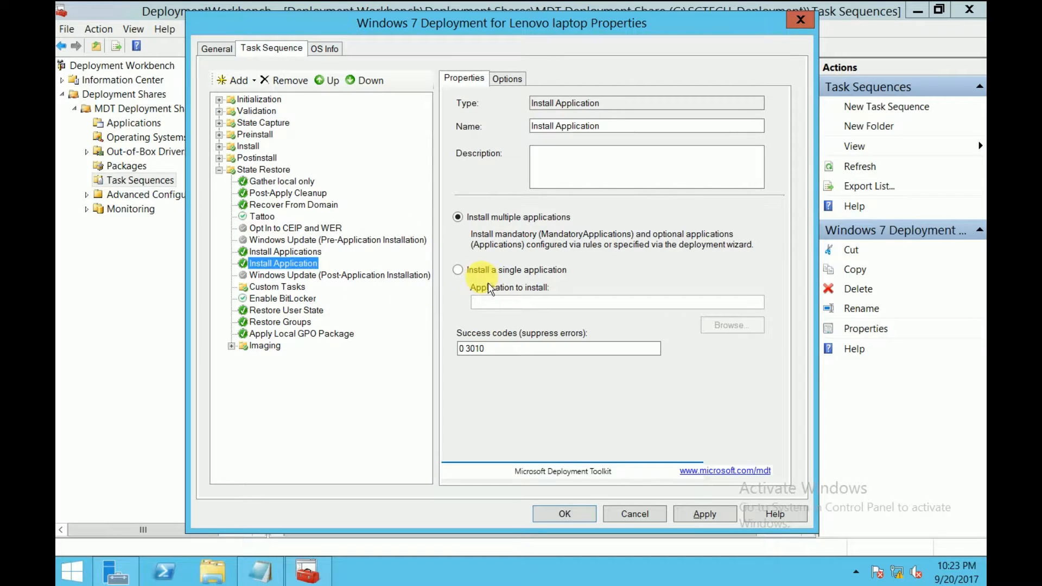
click(500, 272)
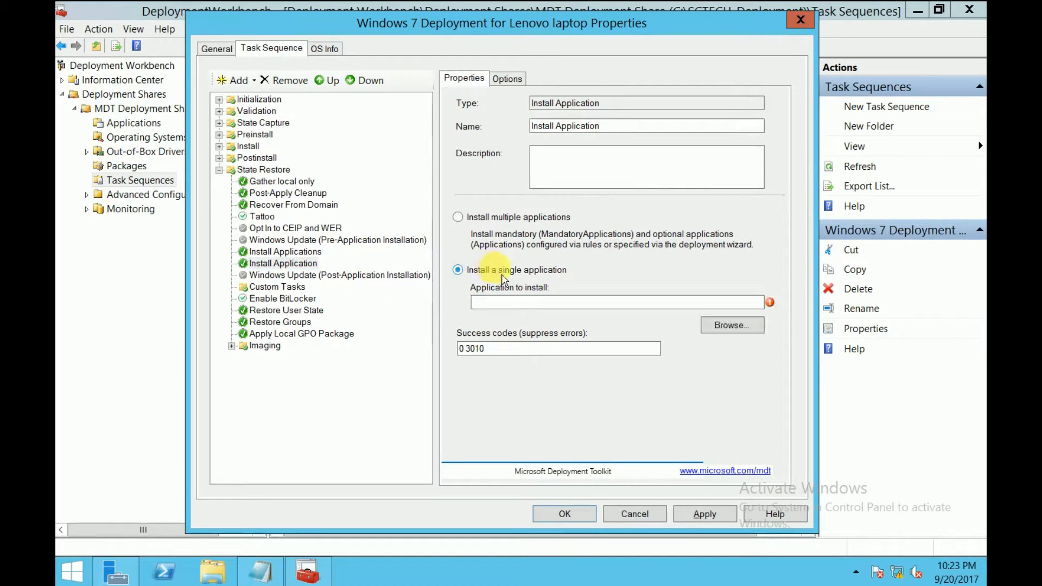
click(749, 329)
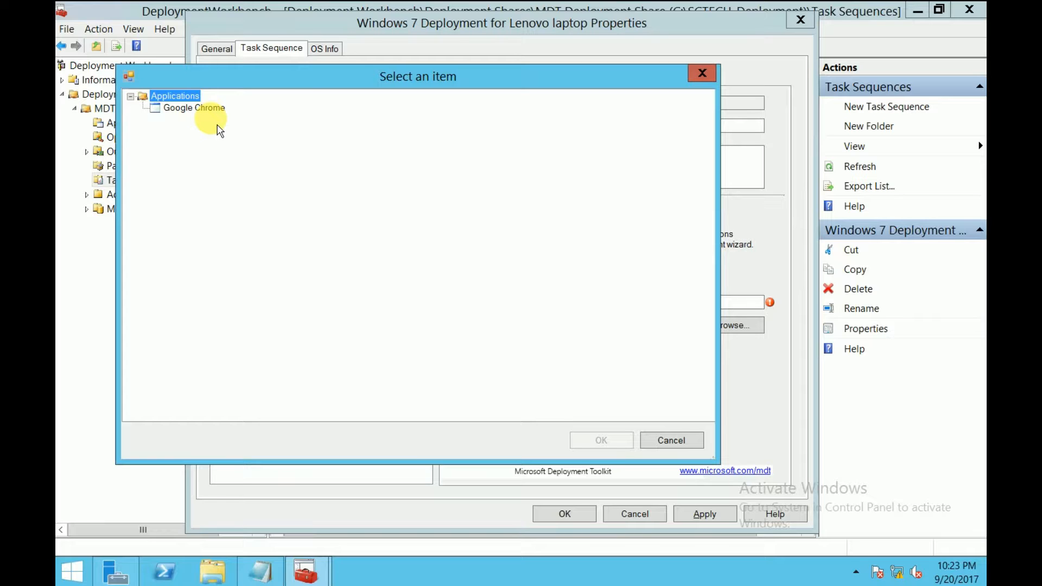
click(664, 446)
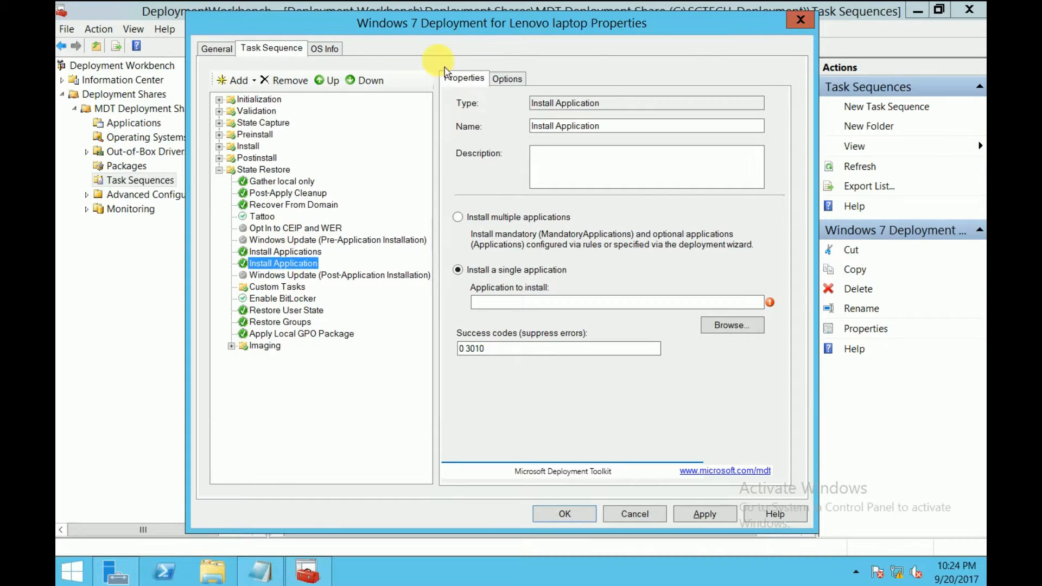
click(288, 81)
click(302, 252)
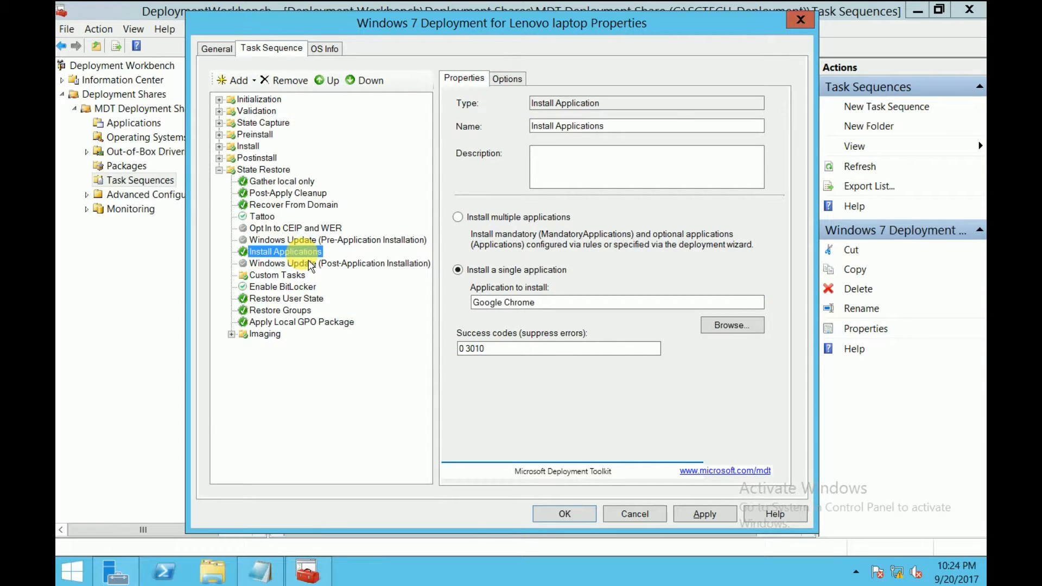
Rename the step to Google Chrome, then apply and save the task sequence
click(551, 303)
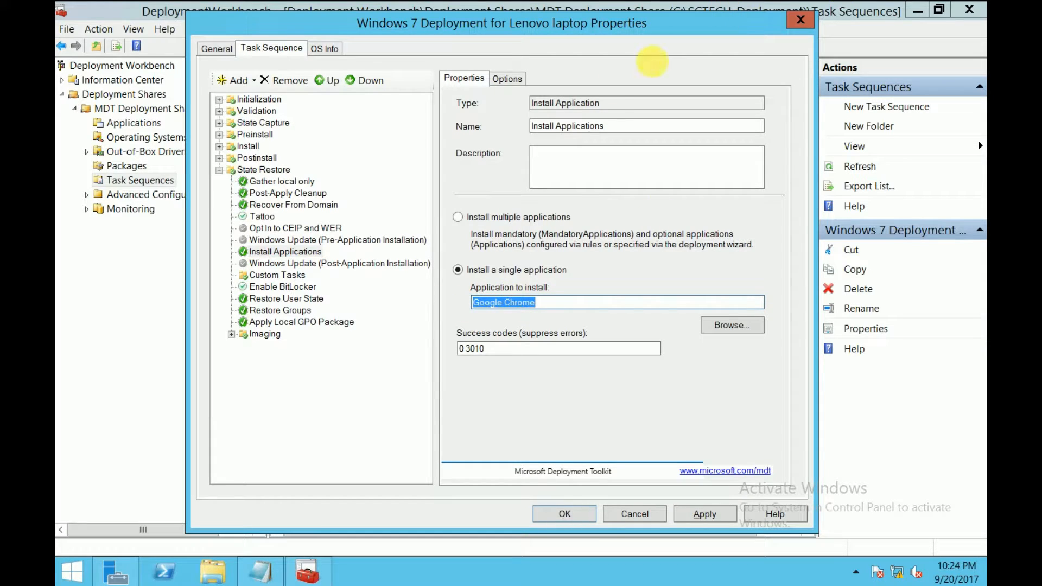
drag(669, 127, 480, 126)
text(Google Chrome)
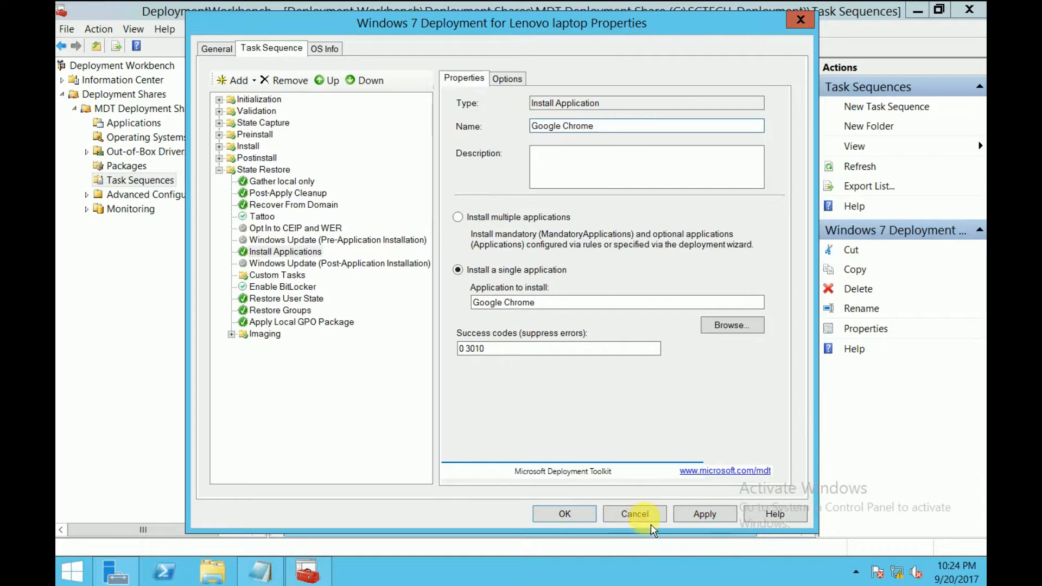
click(700, 515)
click(559, 519)
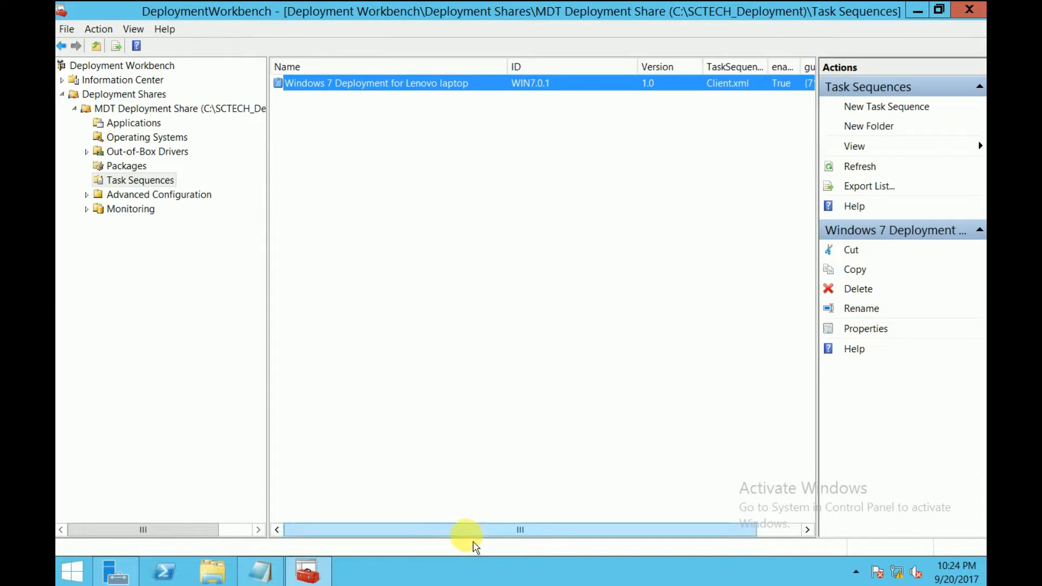
Scroll the Task Sequences list right and back to review the Windows 7 Deployment for Lenovo laptop entry
drag(489, 530, 537, 532)
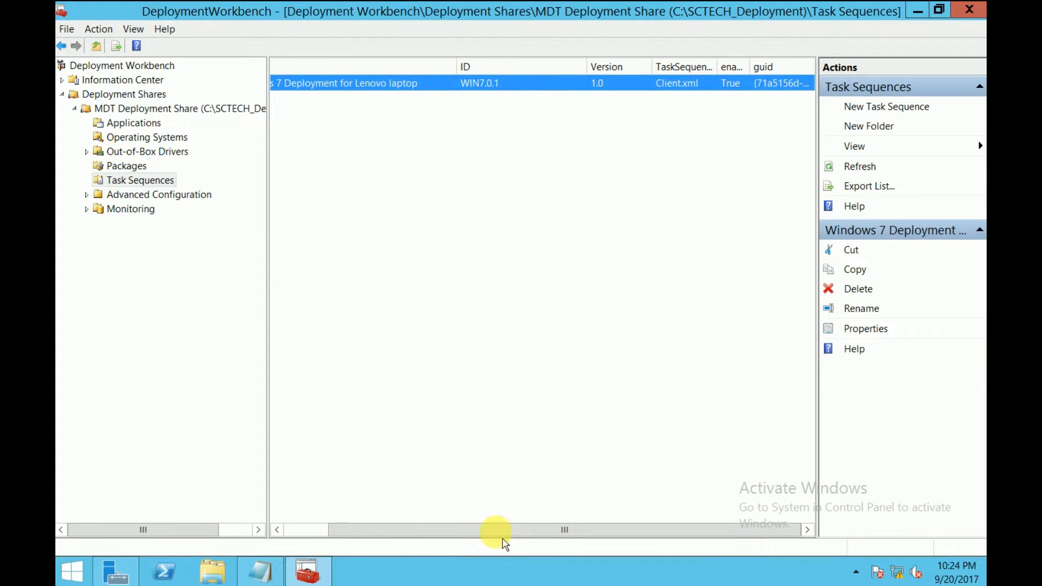
drag(415, 529, 372, 530)
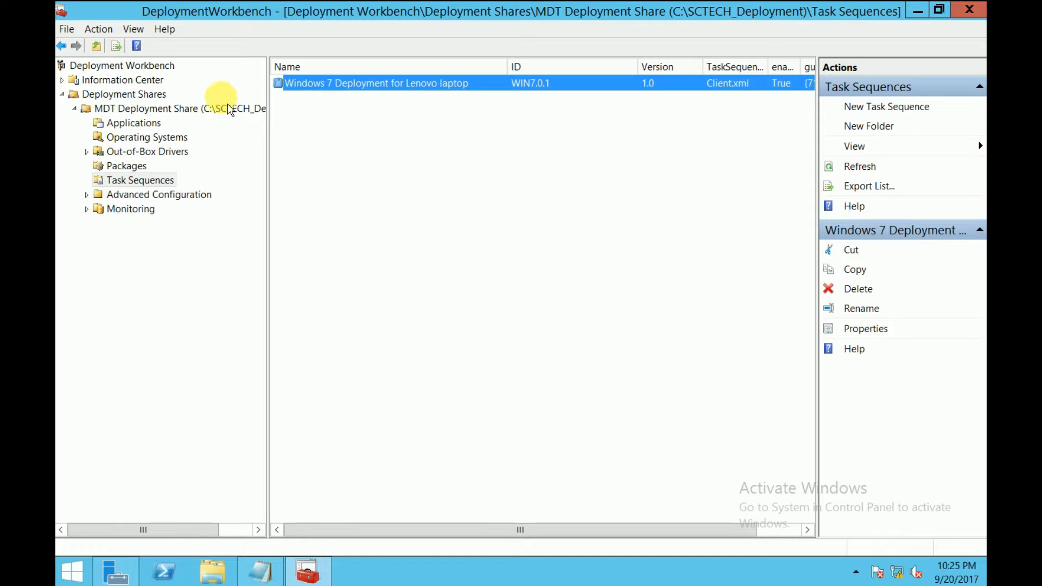
Update the MDT Deployment Share with the boot images completely regenerated
right_click(141, 117)
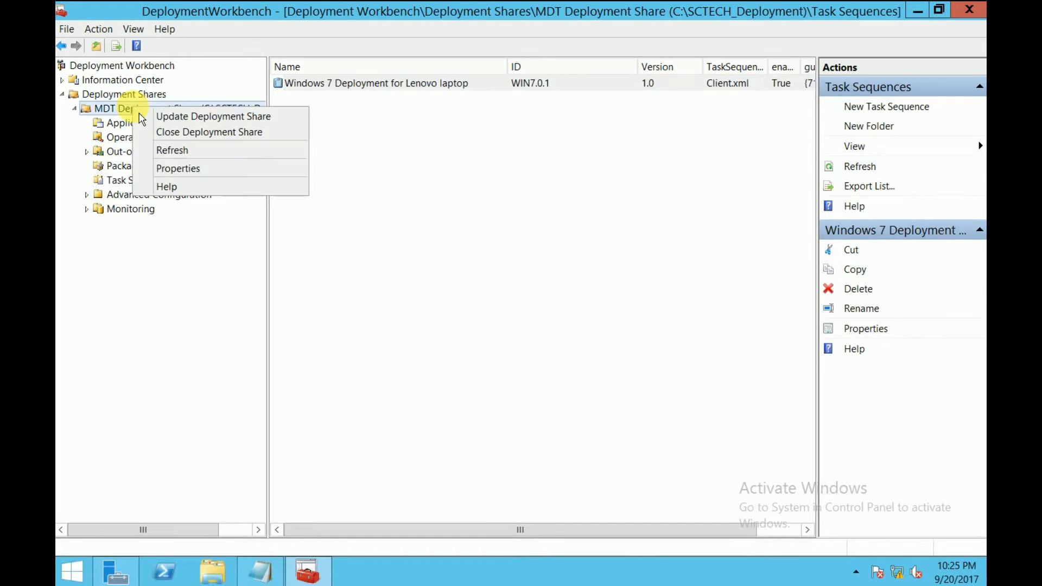
click(215, 122)
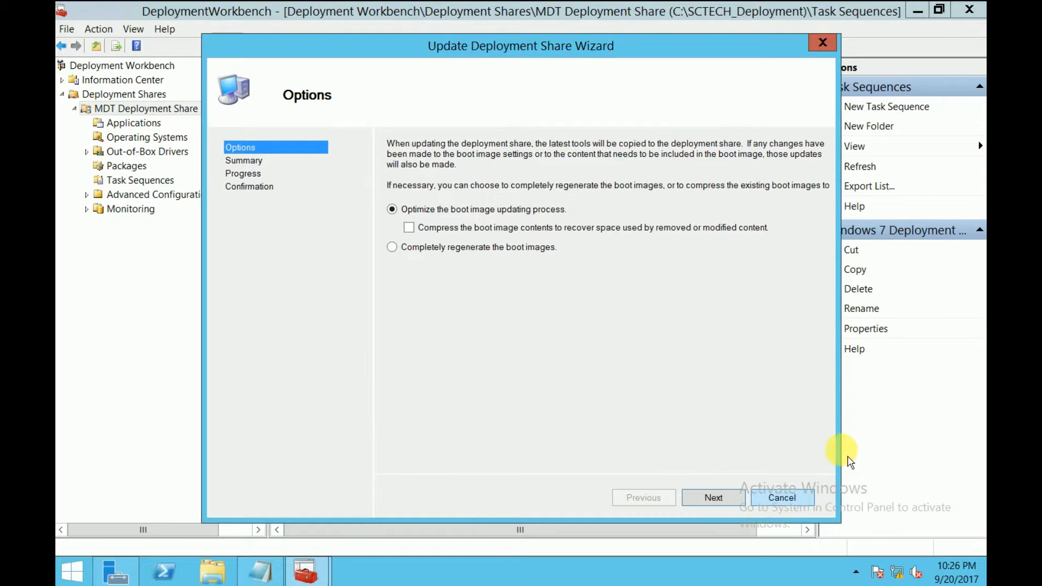
click(432, 259)
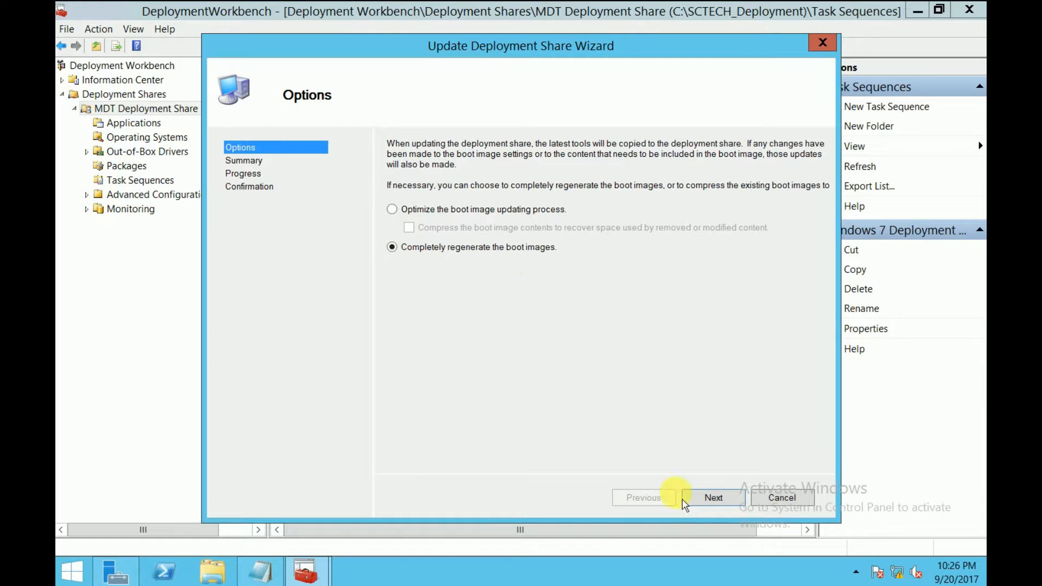
click(719, 506)
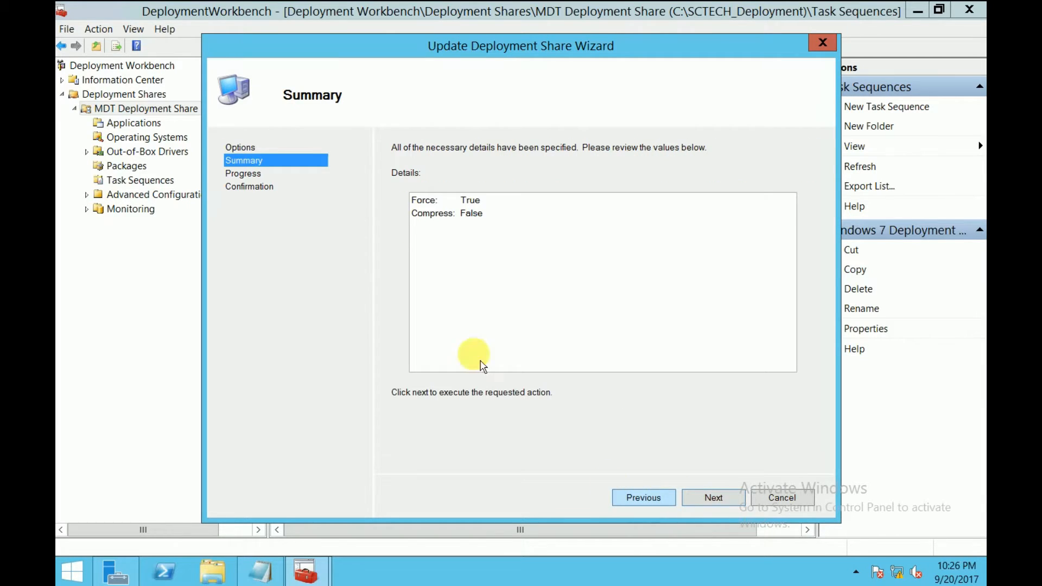
click(722, 500)
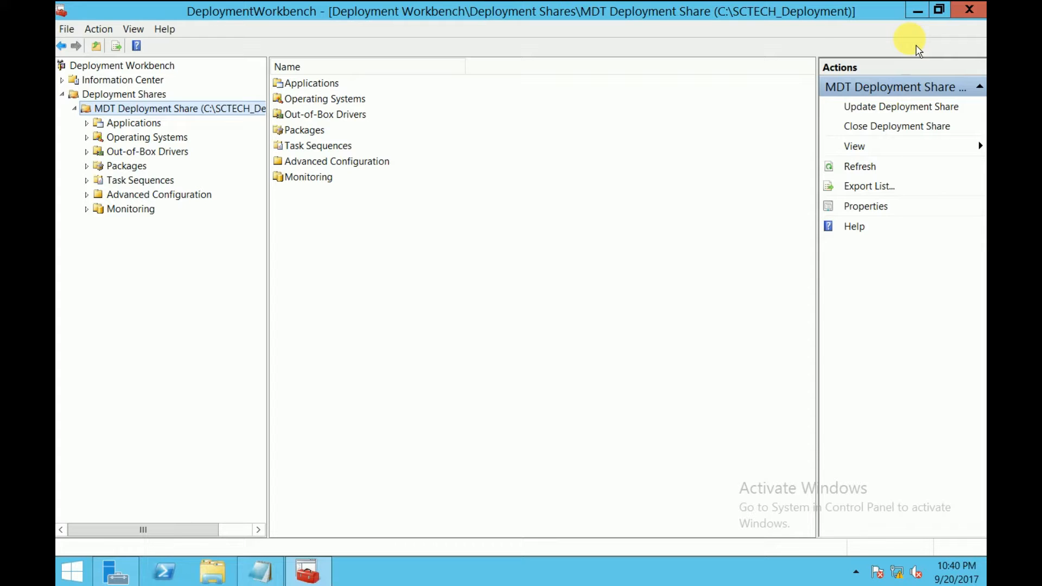
Minimize the Workbench and launch Windows Deployment Services from the Start screen via 'wds'
click(917, 9)
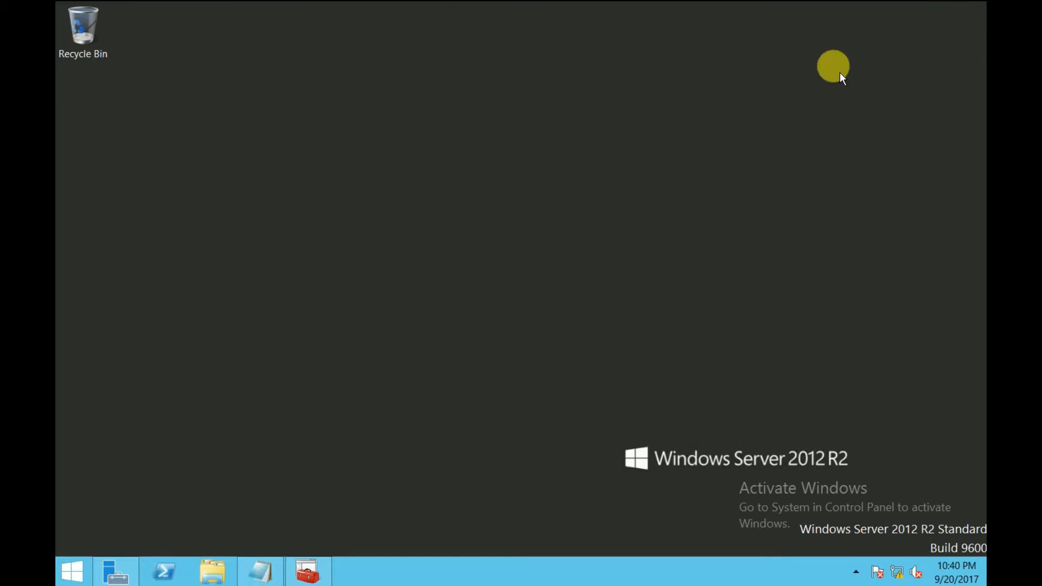
click(64, 570)
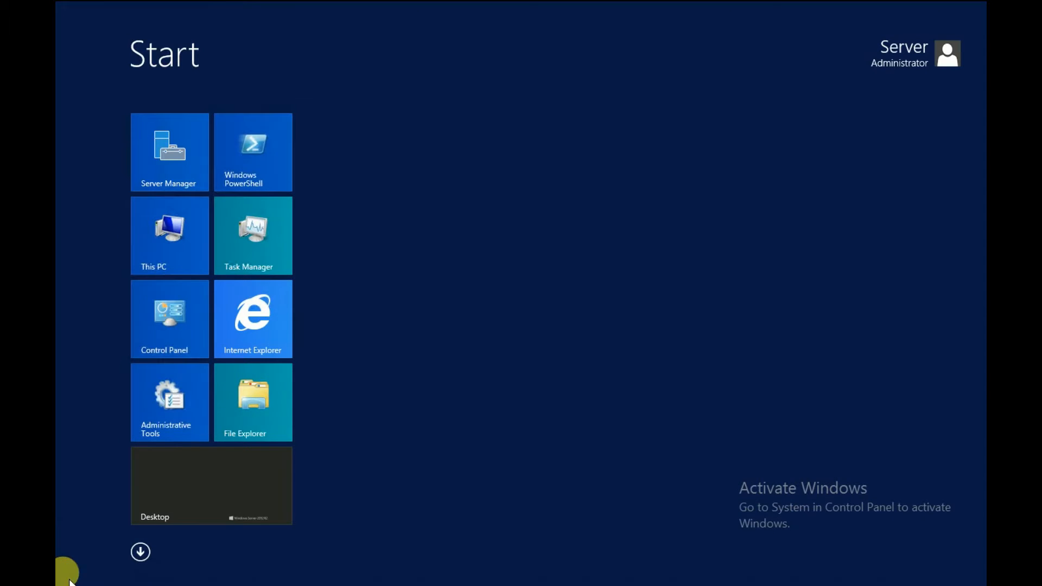
text(wds)
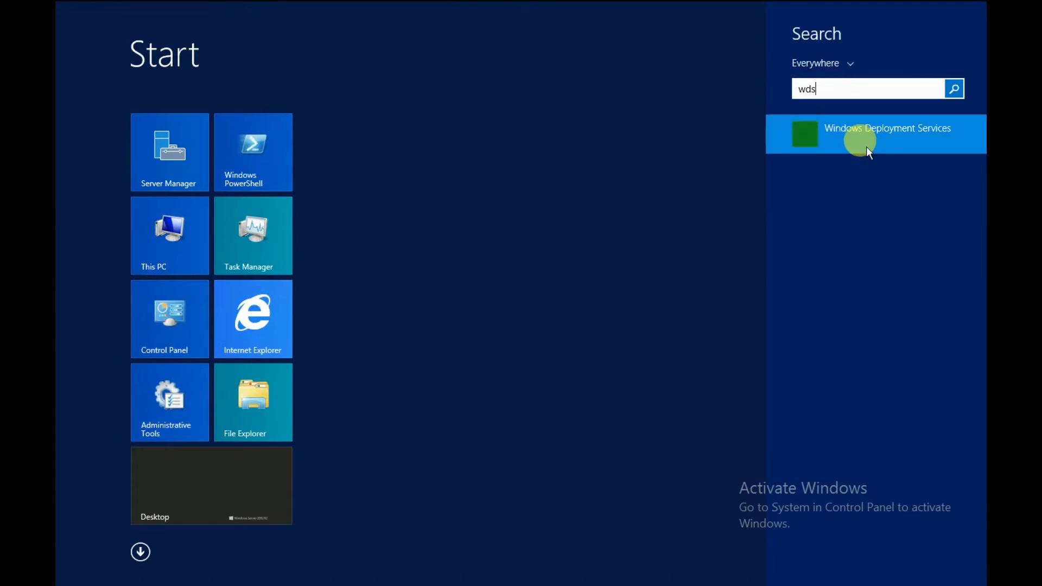
click(866, 147)
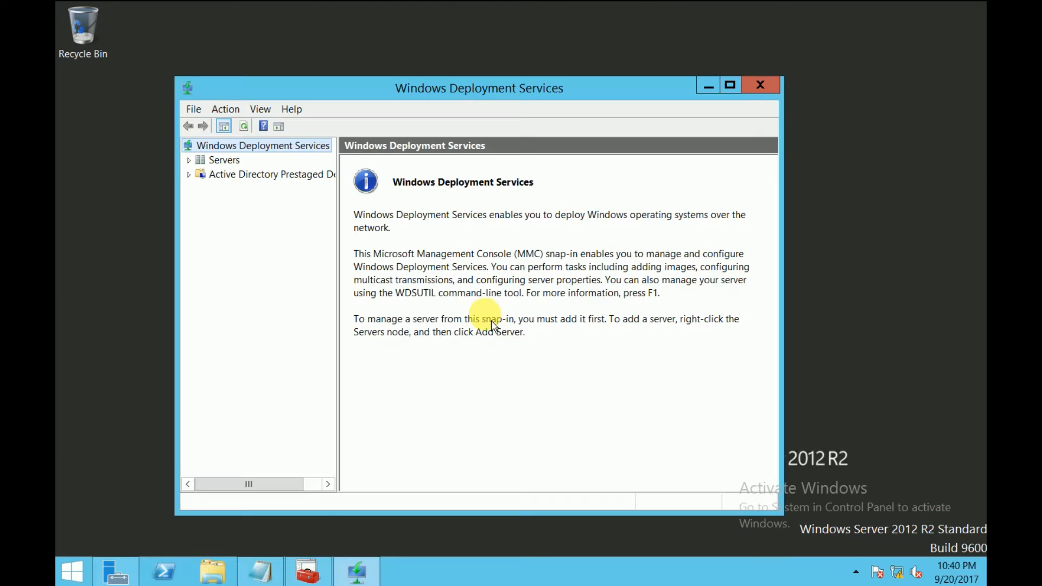
Maximize the console, browse to WDS-SRV01.sctech.net's Boot Images and select Test-BOOT
click(729, 85)
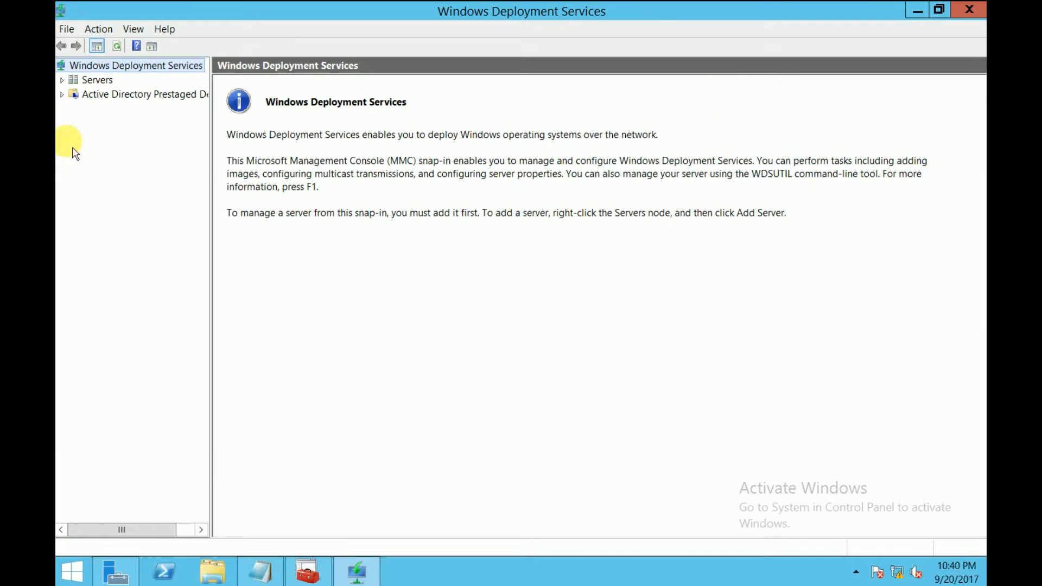
double_click(77, 82)
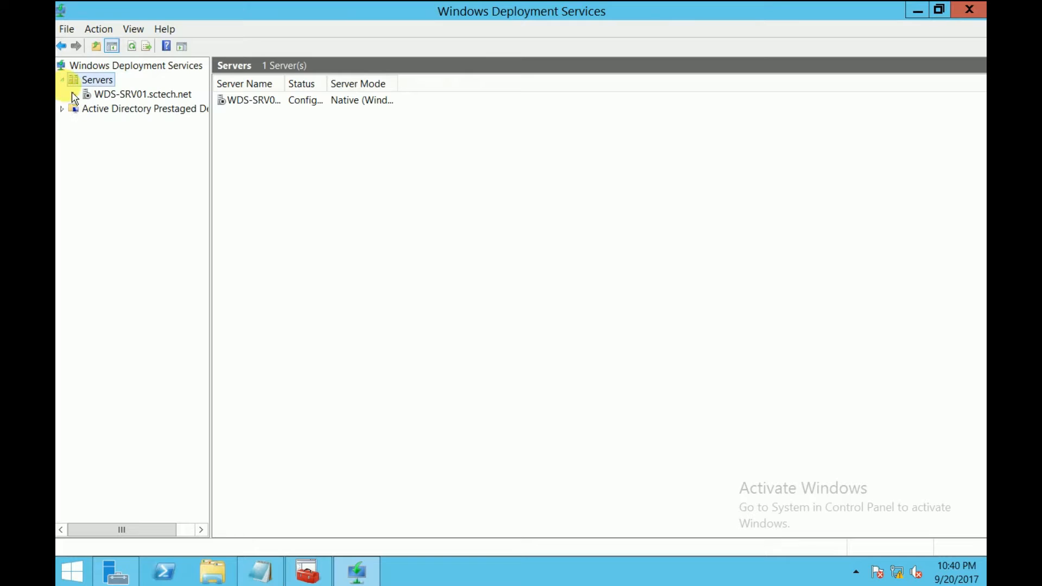
click(75, 94)
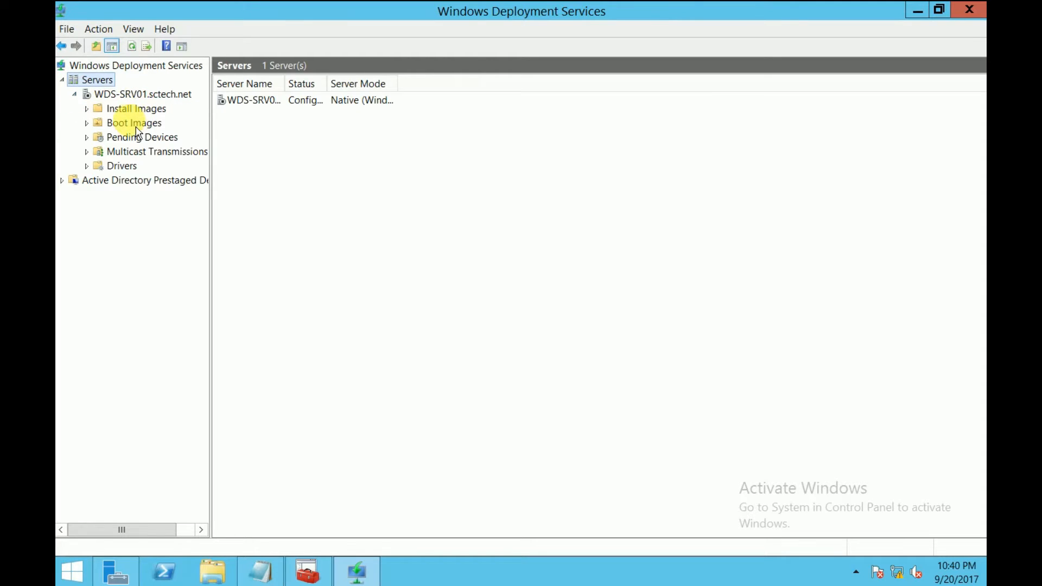
click(96, 123)
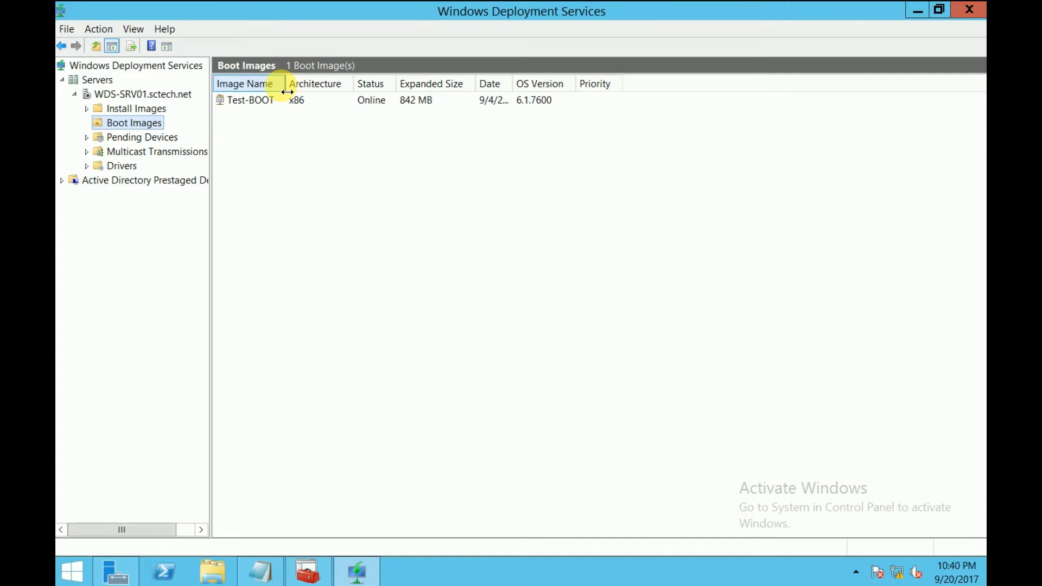
click(278, 105)
click(273, 106)
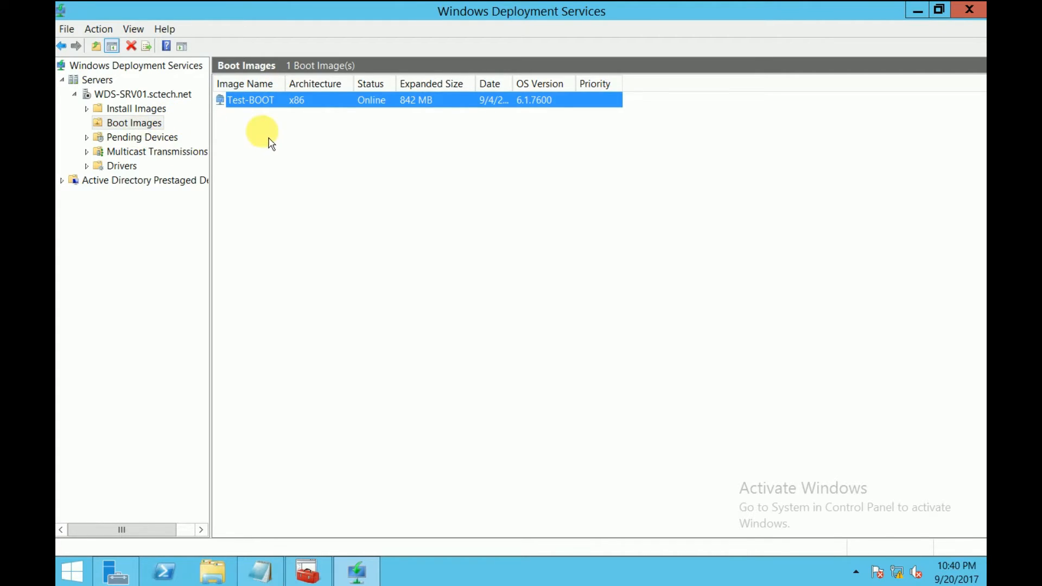
Start adding a boot image from C:\SCTECH_Deployment\Boot\LiteTouchPE_x64.wim
right_click(240, 132)
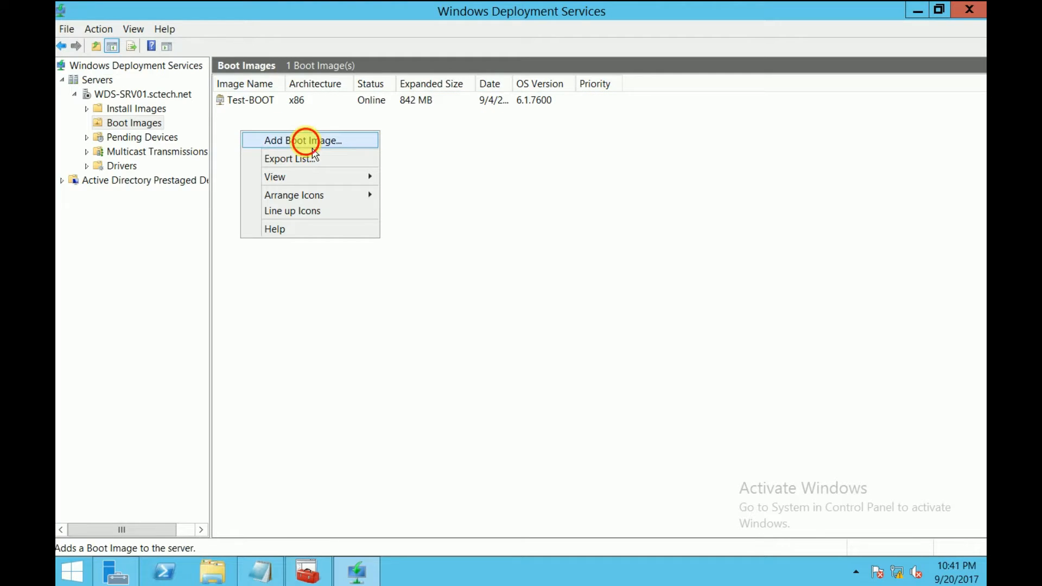
click(303, 140)
click(674, 239)
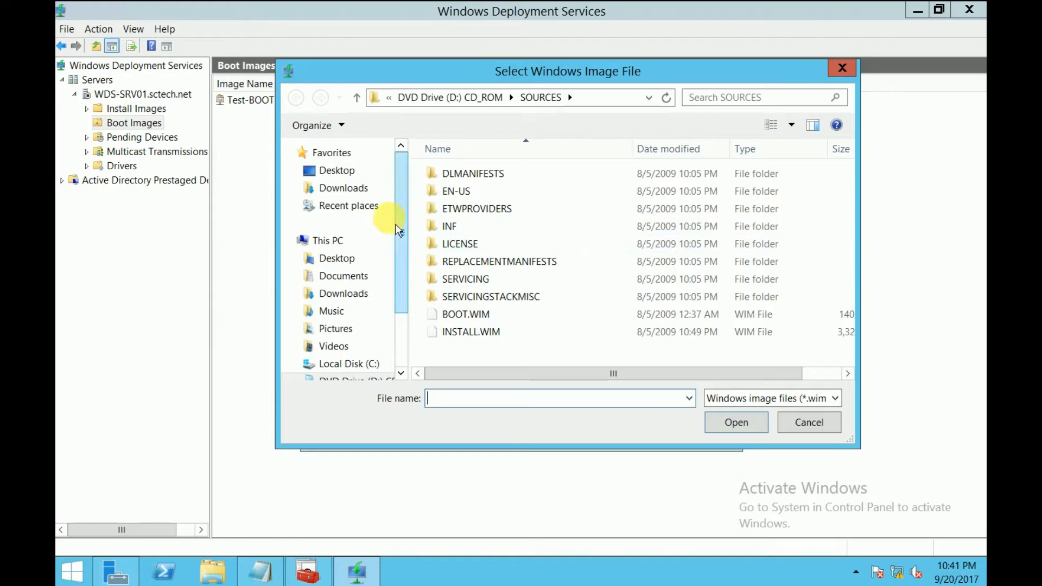
drag(400, 207, 374, 303)
click(368, 286)
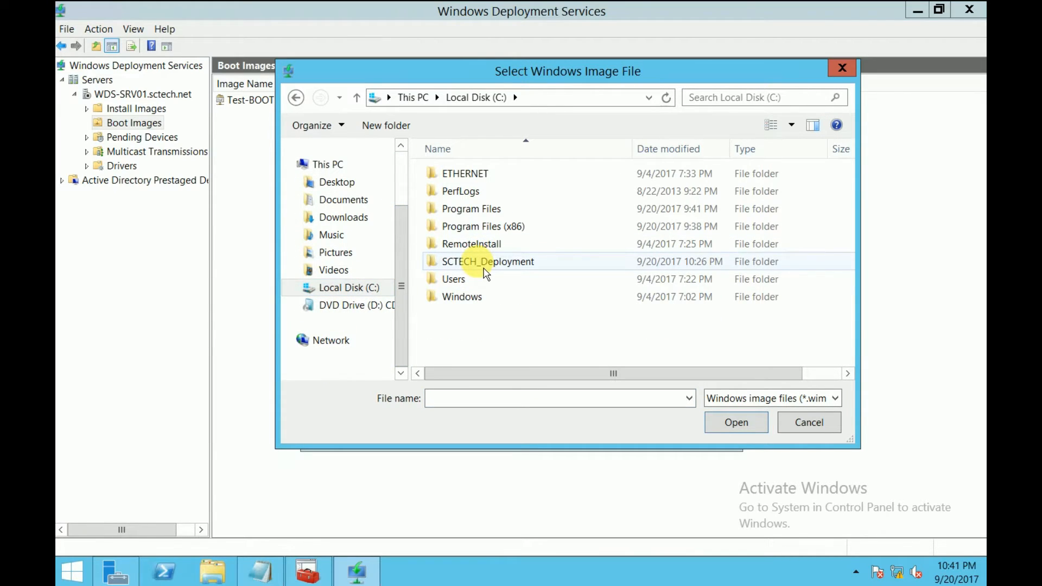
double_click(523, 265)
double_click(455, 228)
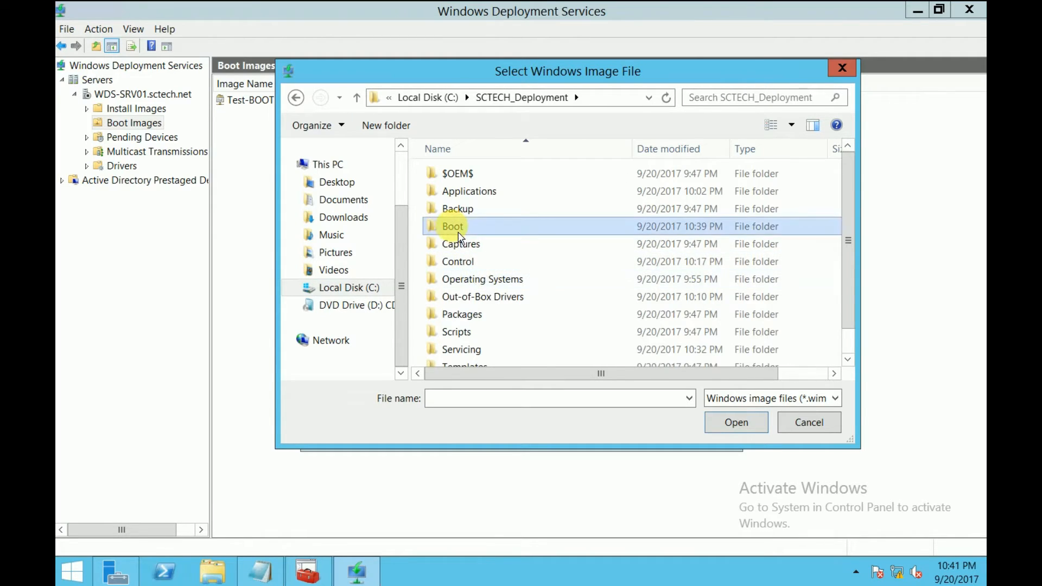
click(489, 228)
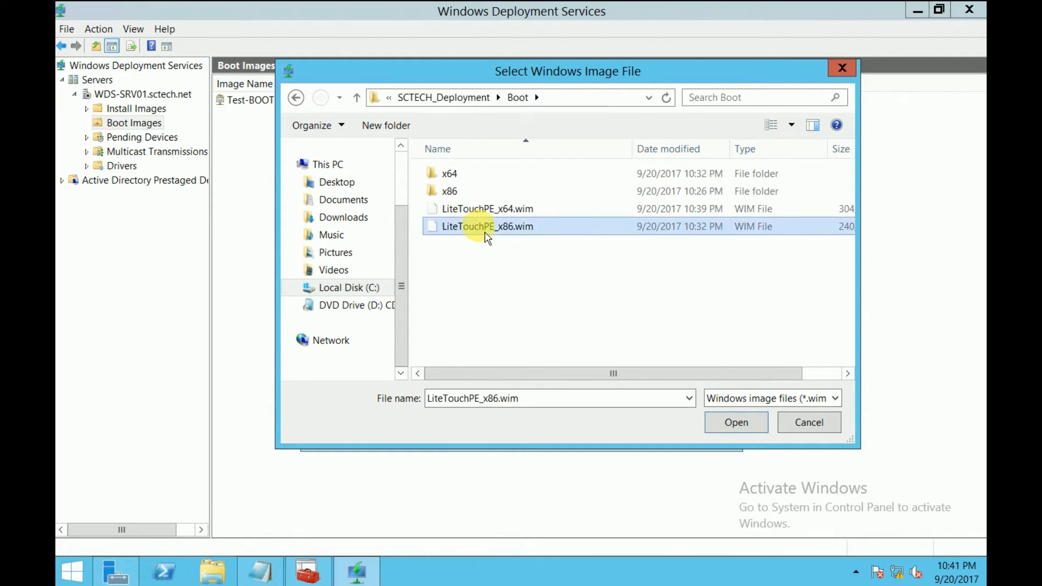
click(494, 209)
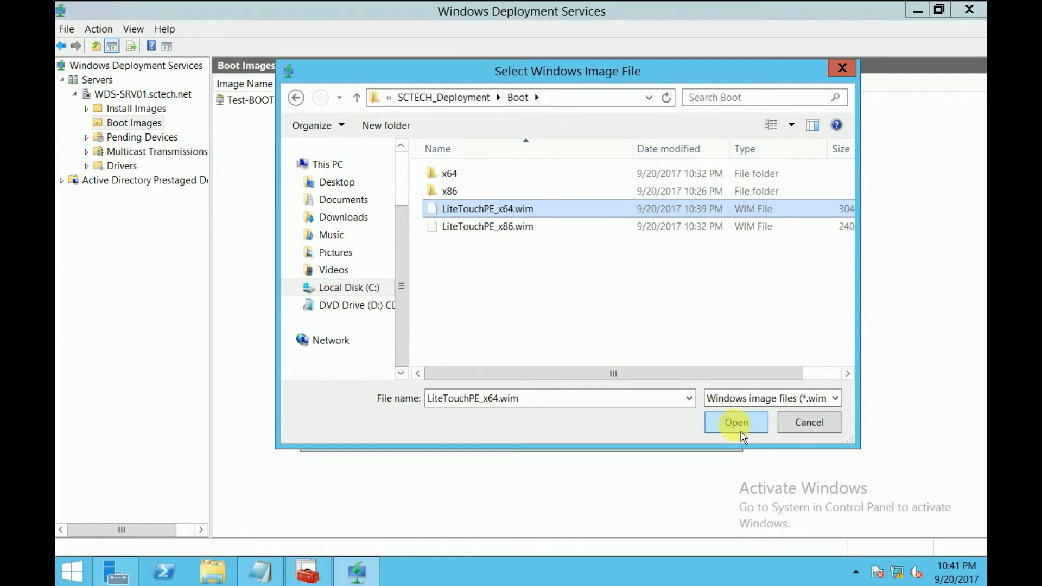
click(735, 423)
click(617, 430)
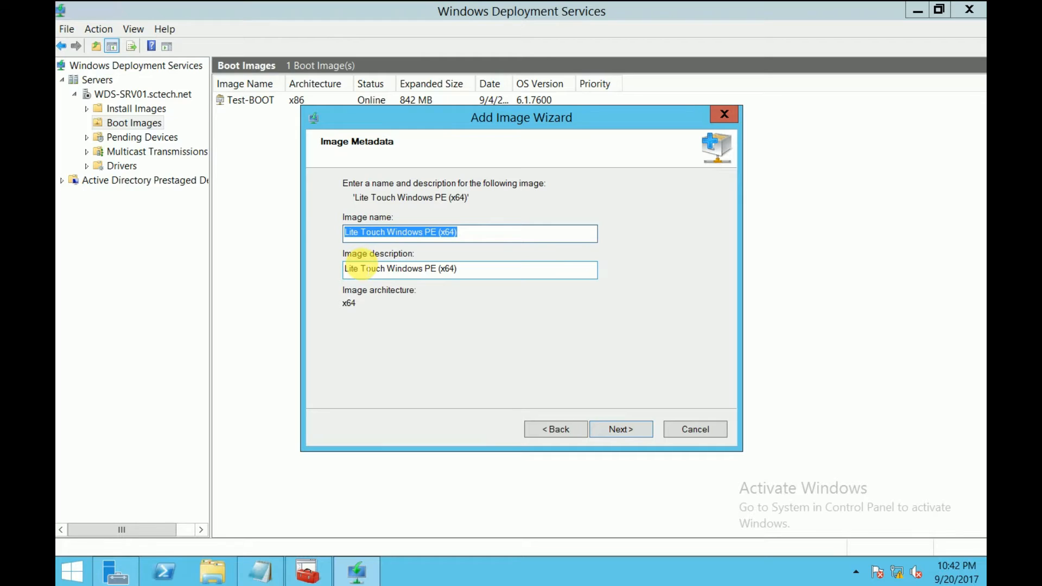
Set the image name and description to 'MDT BOOT File for Win 7' and finish adding it
text(MDT)
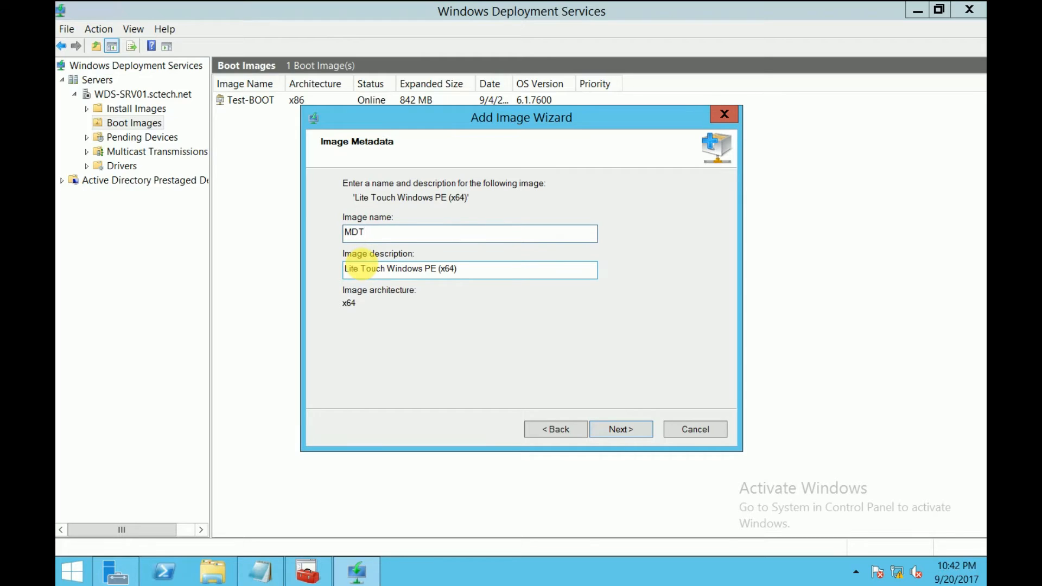
text( BOOT File for Win 7)
key(ctrl+a)
key(ctrl+c)
drag(484, 268, 344, 268)
key(ctrl+v)
click(637, 434)
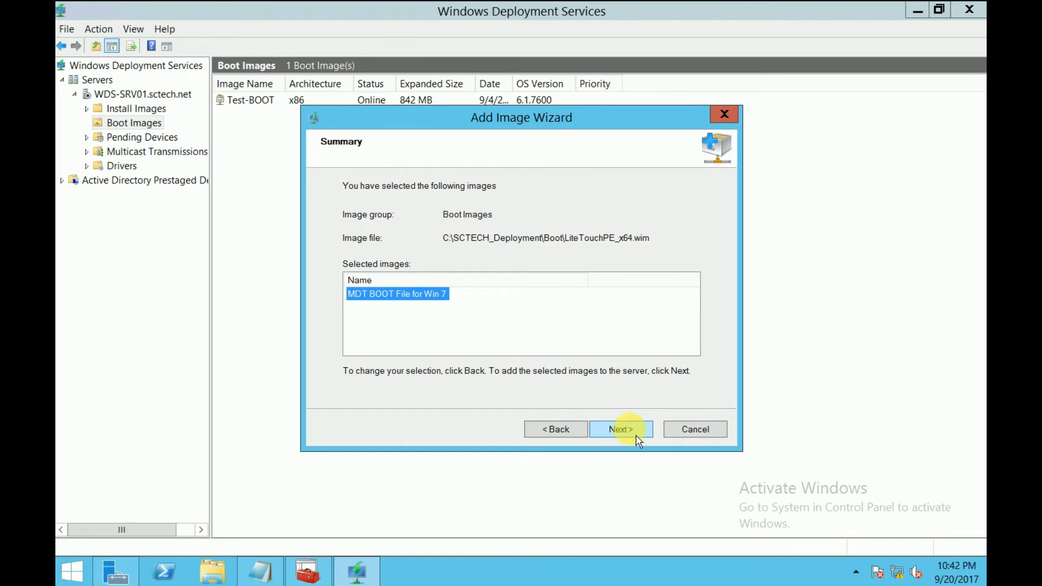
click(638, 436)
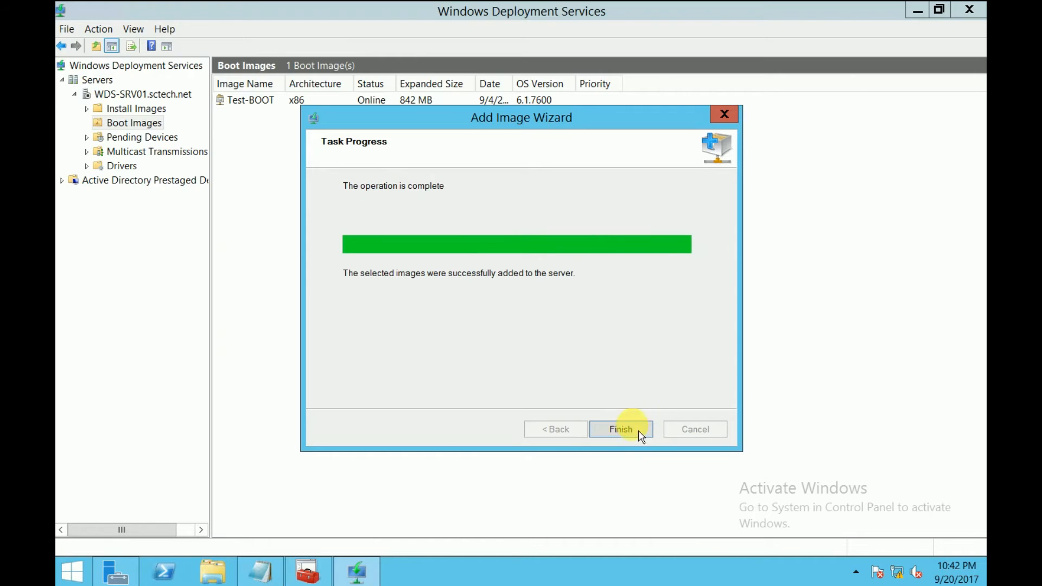
click(619, 430)
Widen the Image Name column and check both Test-BOOT and MDT BOOT File for Win 7
click(295, 88)
drag(293, 87, 364, 84)
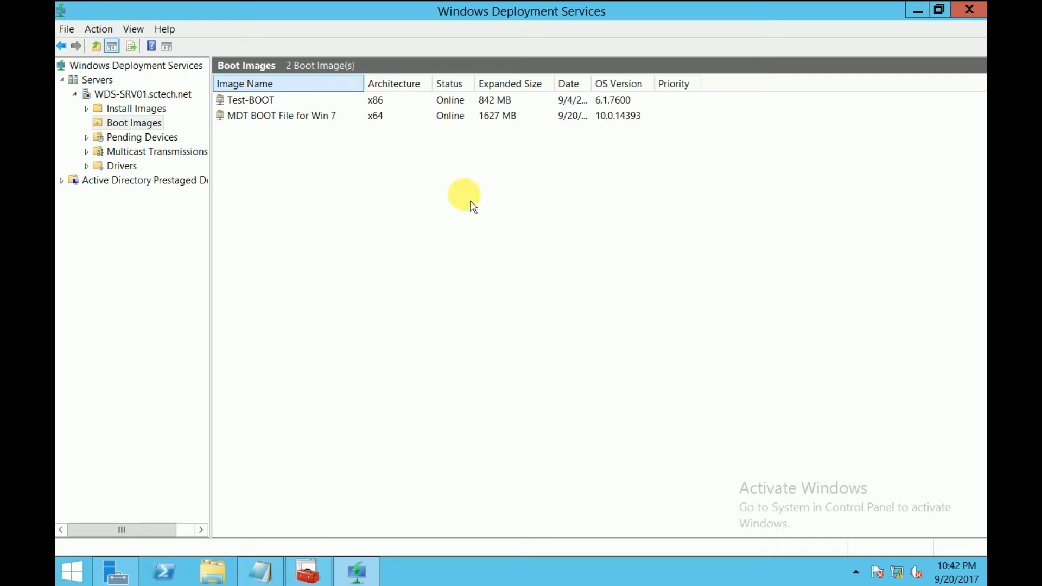
click(261, 103)
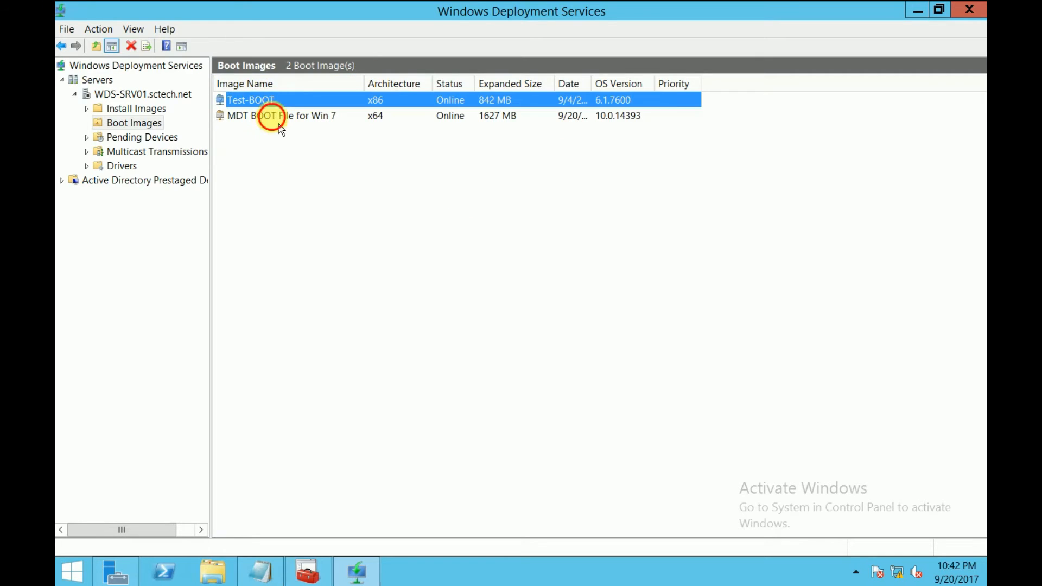
click(280, 122)
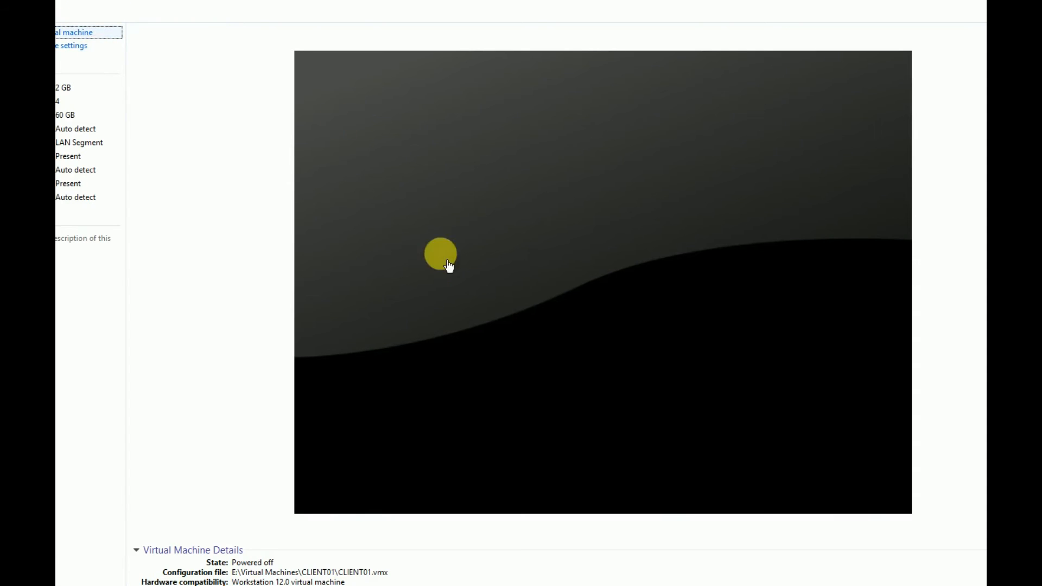
Power on CLIENT01, PXE-boot it, and start 'MDT BOOT File for Win 7' from Windows Boot Manager
click(448, 266)
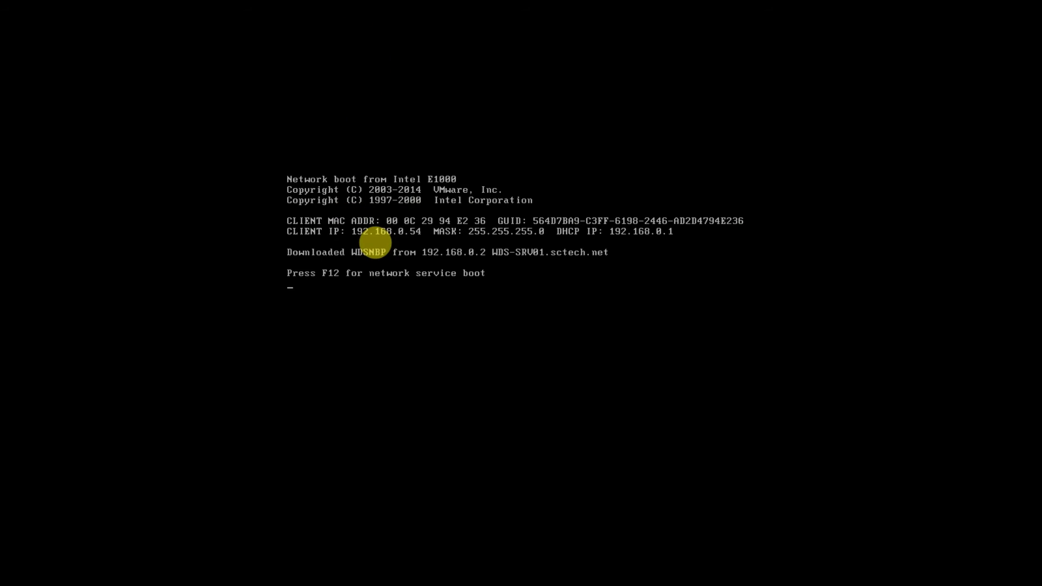
key(F12)
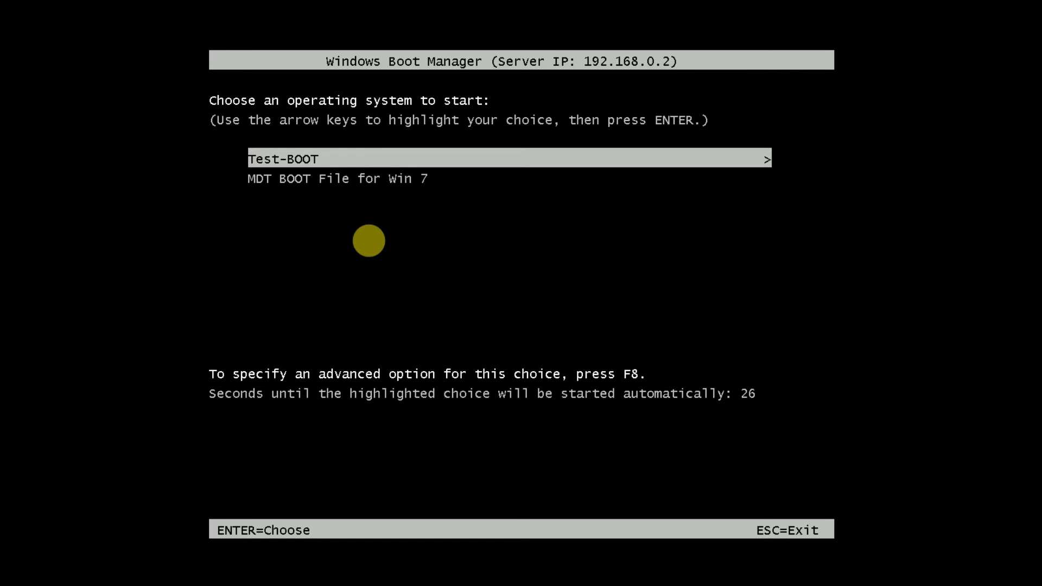
key(Down)
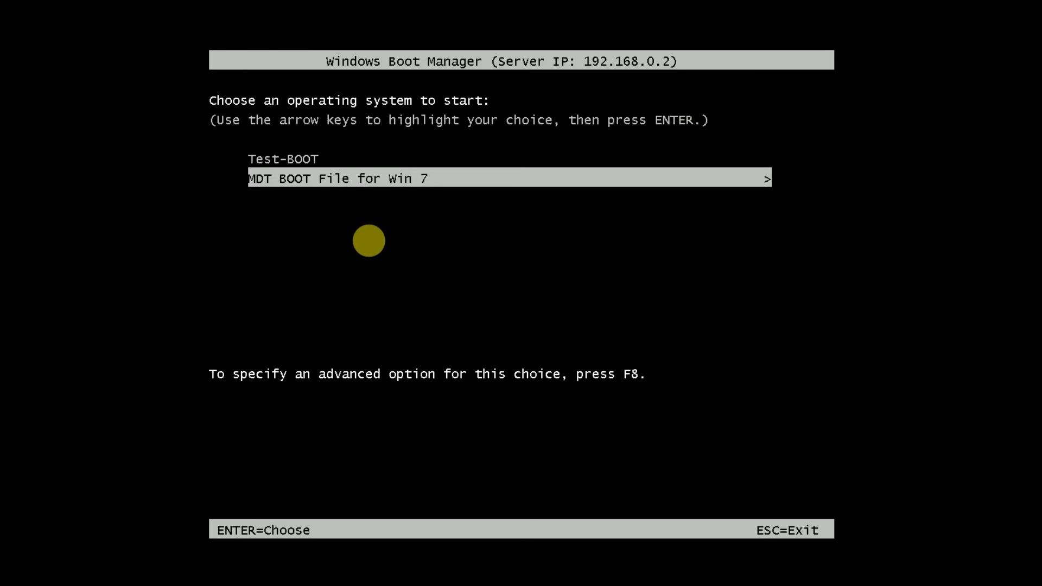
key(Up)
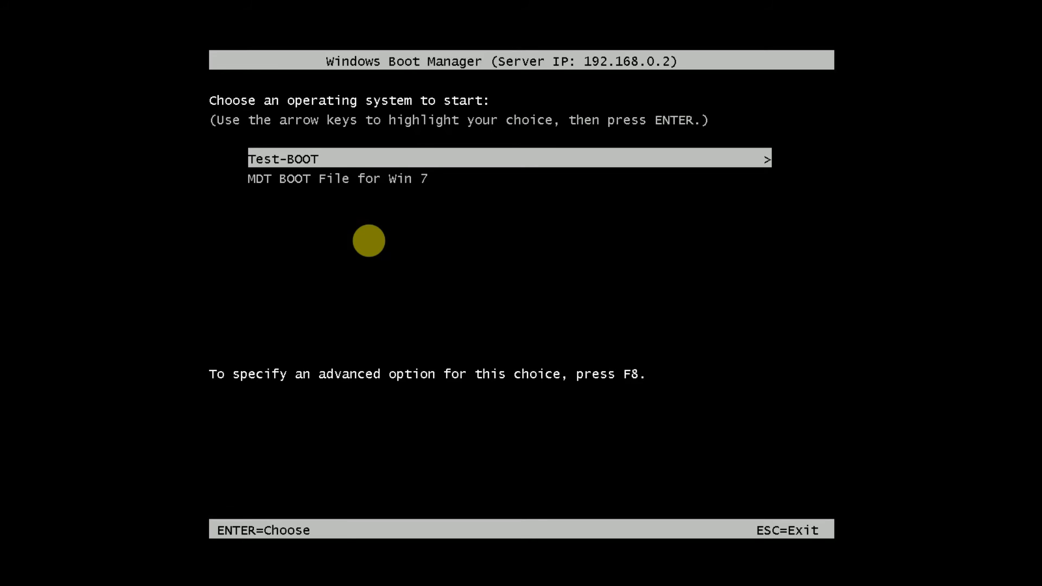
key(Down)
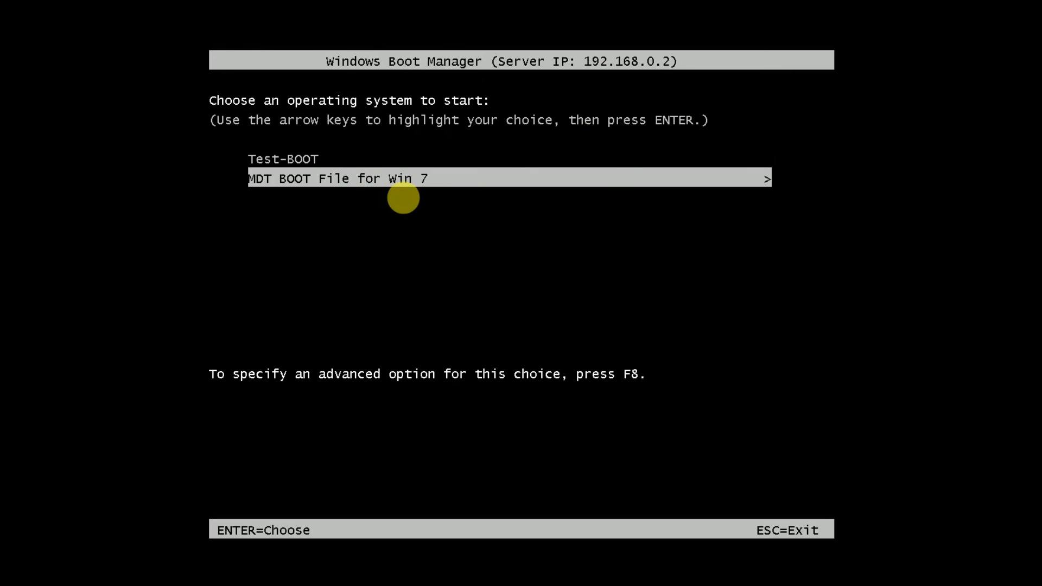
key(Return)
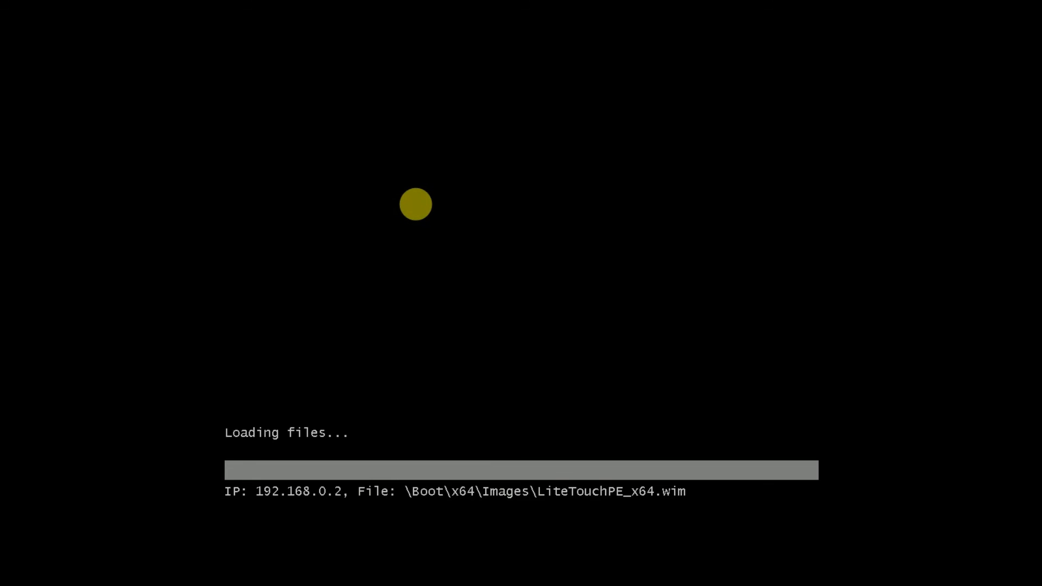